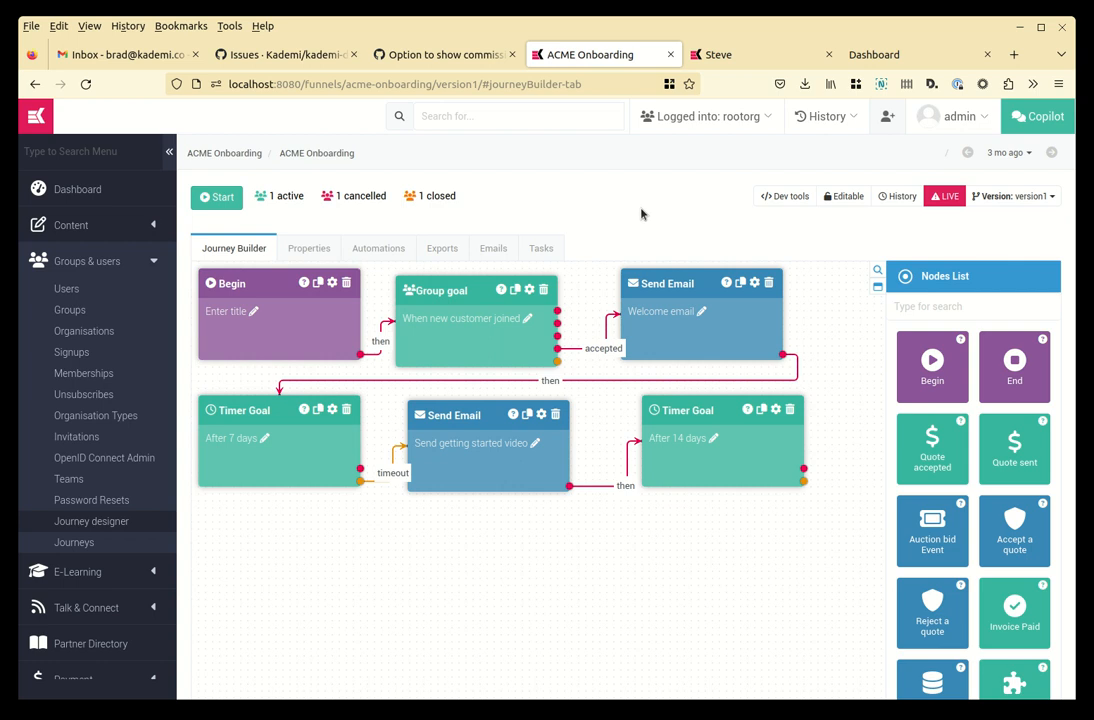
Look over the blog posts listed on the customer Dashboard page and return to the ACME Onboarding journey
{"action": "key", "text": "ctrl+Tab"}
{"action": "key", "text": "ctrl+Tab"}
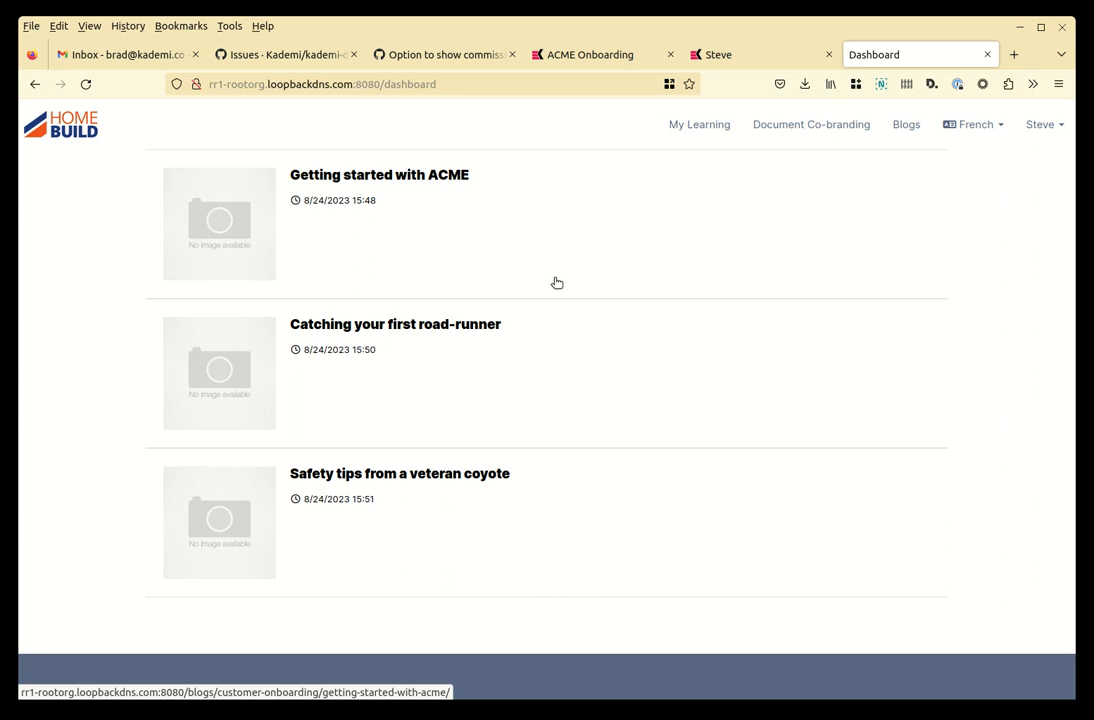
{"action": "left_click", "coordinate": [591, 55]}
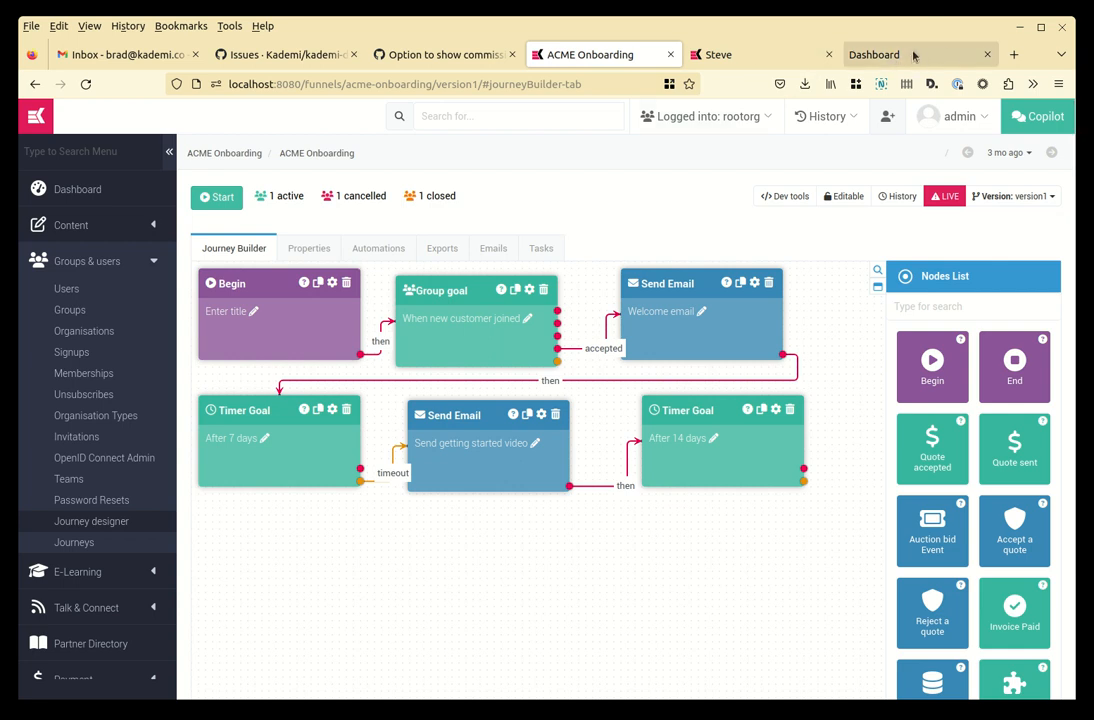
Open the "Safety tips from a veteran coyote" article in the Customer onboarding blog and view its content
{"action": "left_click", "coordinate": [72, 226]}
{"action": "left_click", "coordinate": [68, 274]}
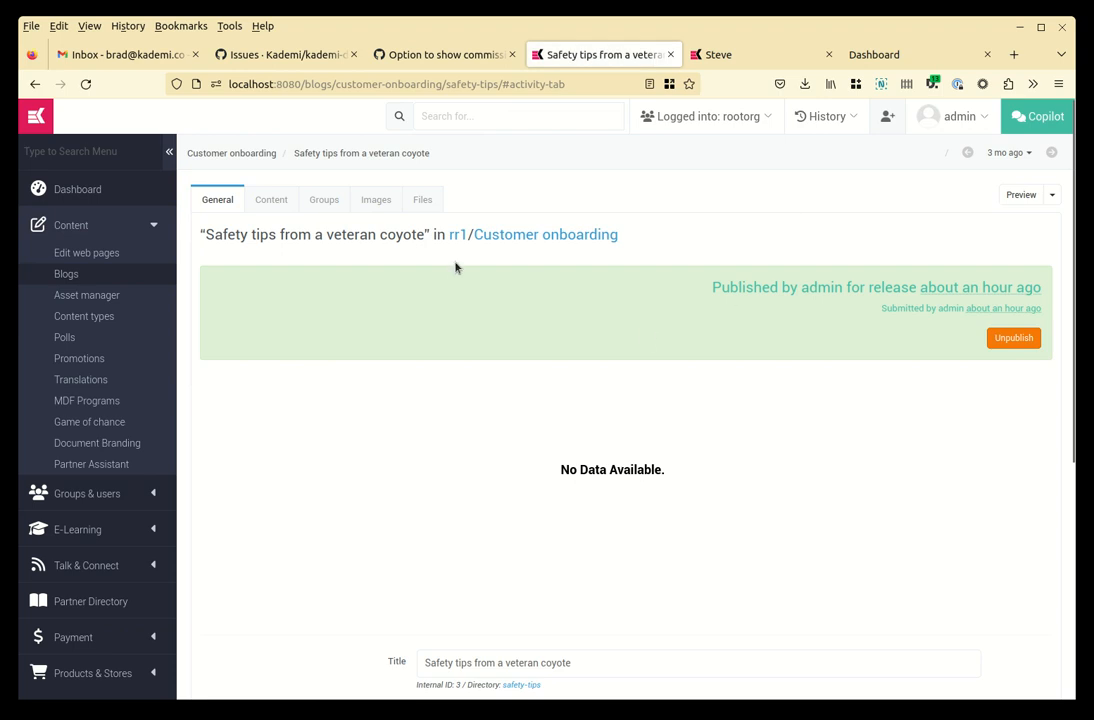
{"action": "left_click", "coordinate": [273, 203]}
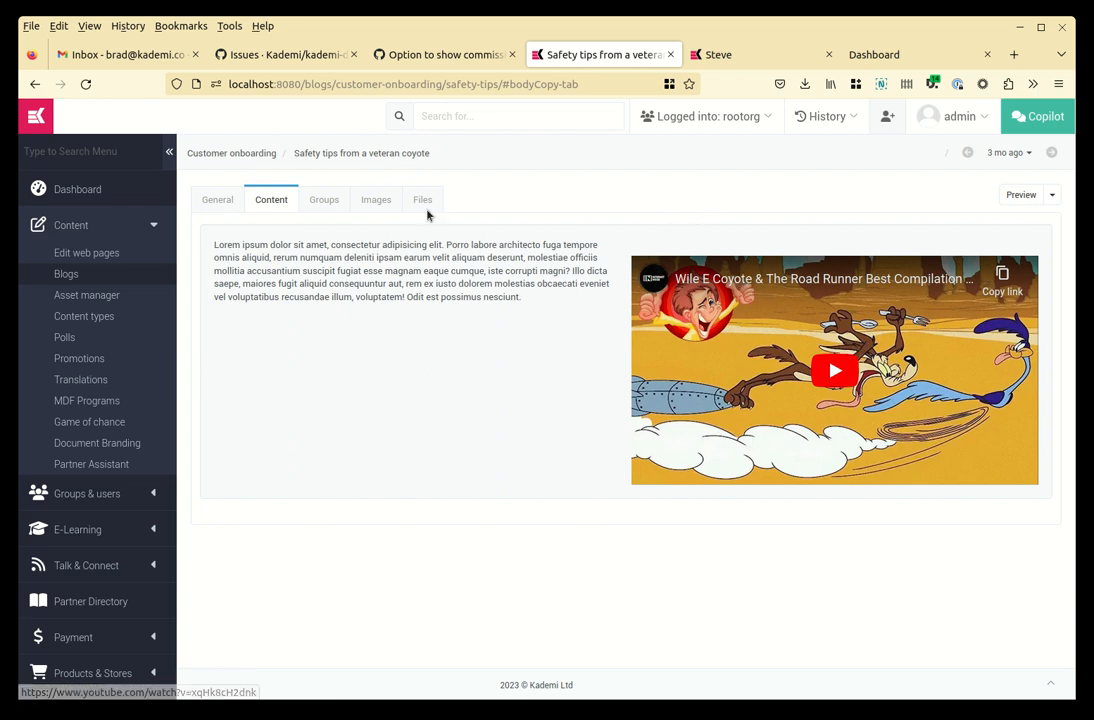
Open the "Getting started with ACME" article from the customer dashboard and look over its text and video
{"action": "left_click", "coordinate": [882, 58]}
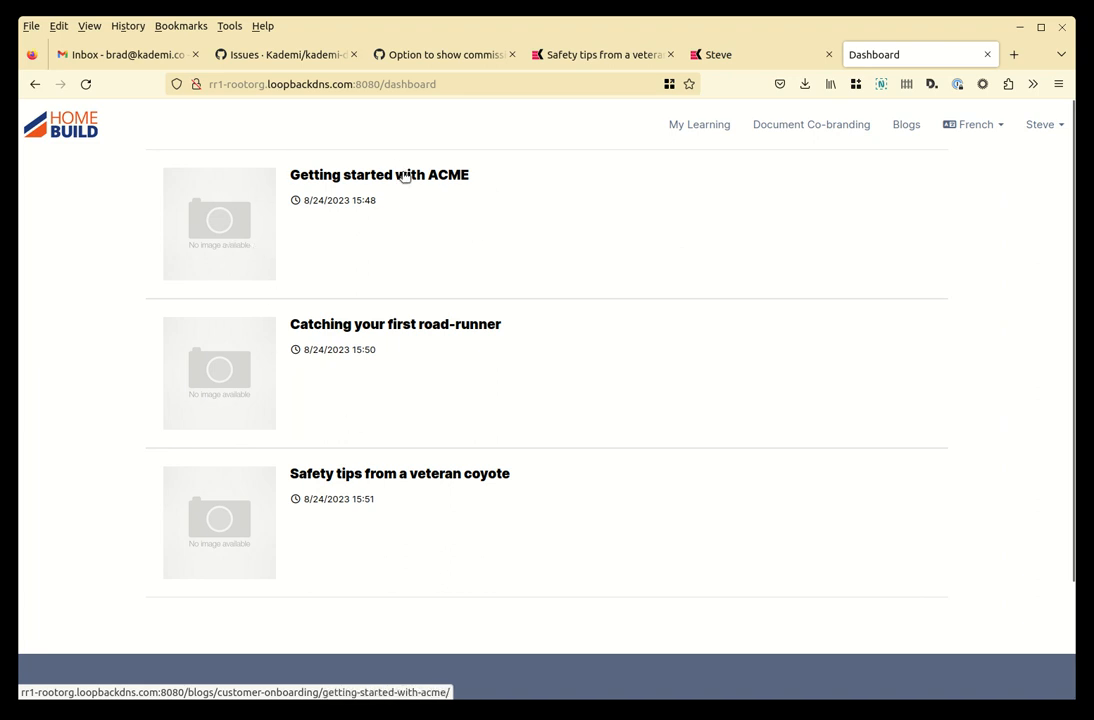
{"action": "left_click", "coordinate": [370, 176]}
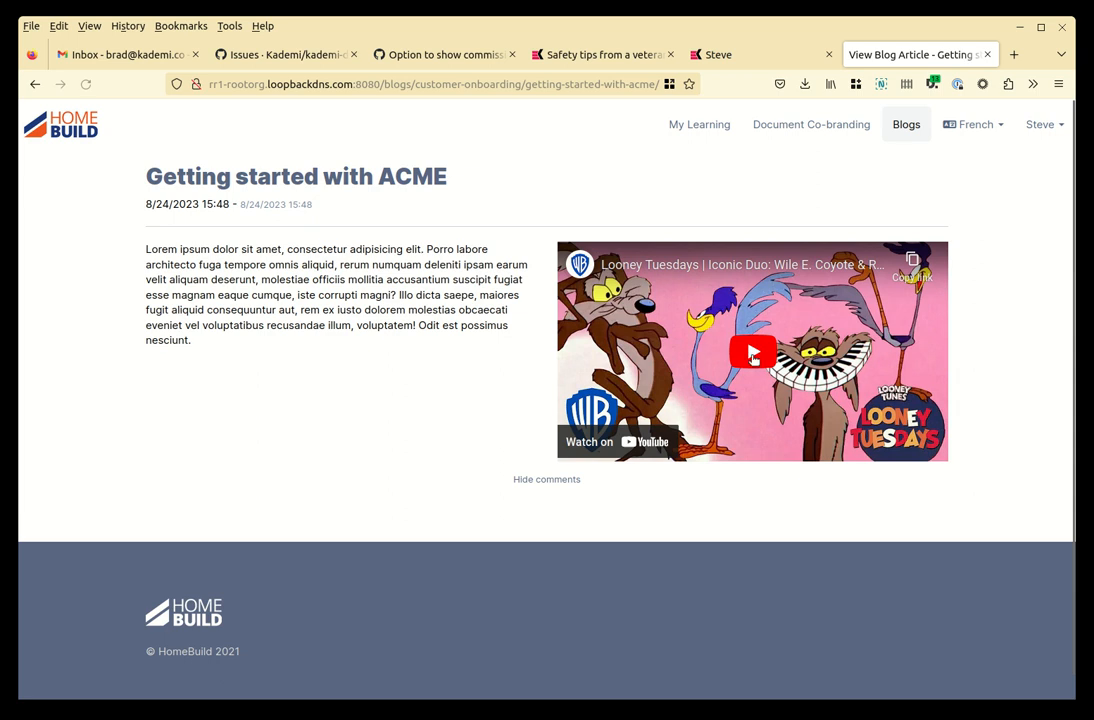
{"action": "left_click_drag", "start_coordinate": [162, 248], "coordinate": [337, 328]}
{"action": "left_click", "coordinate": [337, 328]}
Return to the admin site and reopen version1 of the ACME Onboarding journey in the journey designer
{"action": "left_click", "coordinate": [604, 55]}
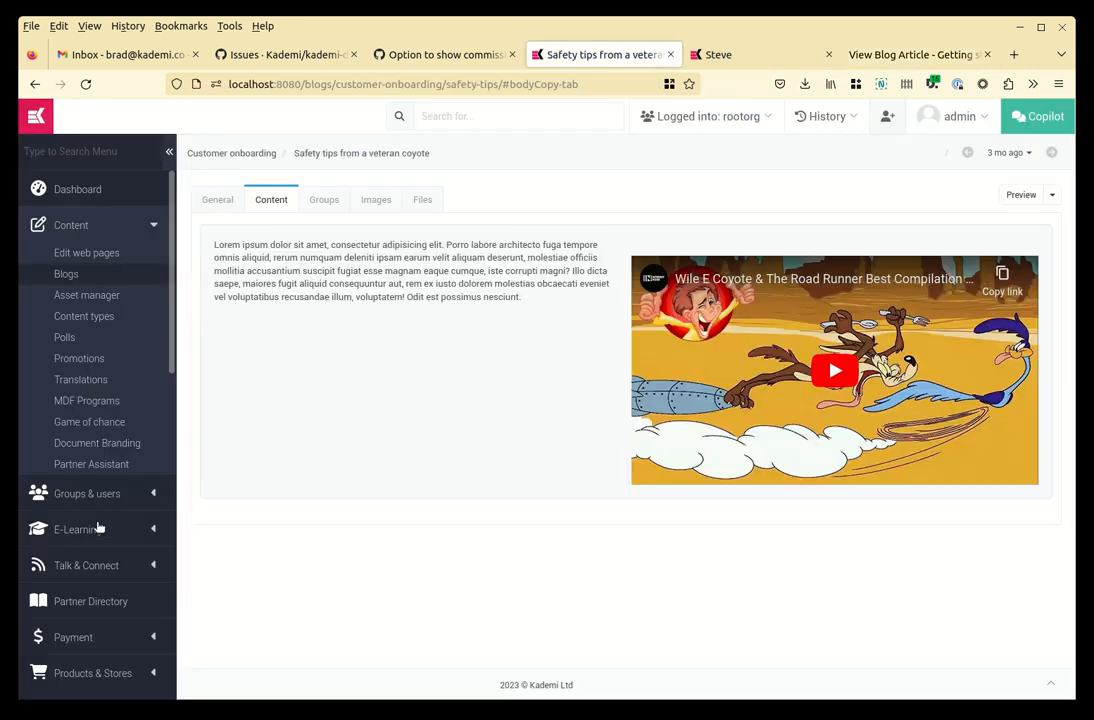
{"action": "left_click", "coordinate": [87, 493]}
{"action": "scroll", "coordinate": [68, 488], "scroll_direction": "down", "scroll_amount": 2}
{"action": "left_click", "coordinate": [115, 592]}
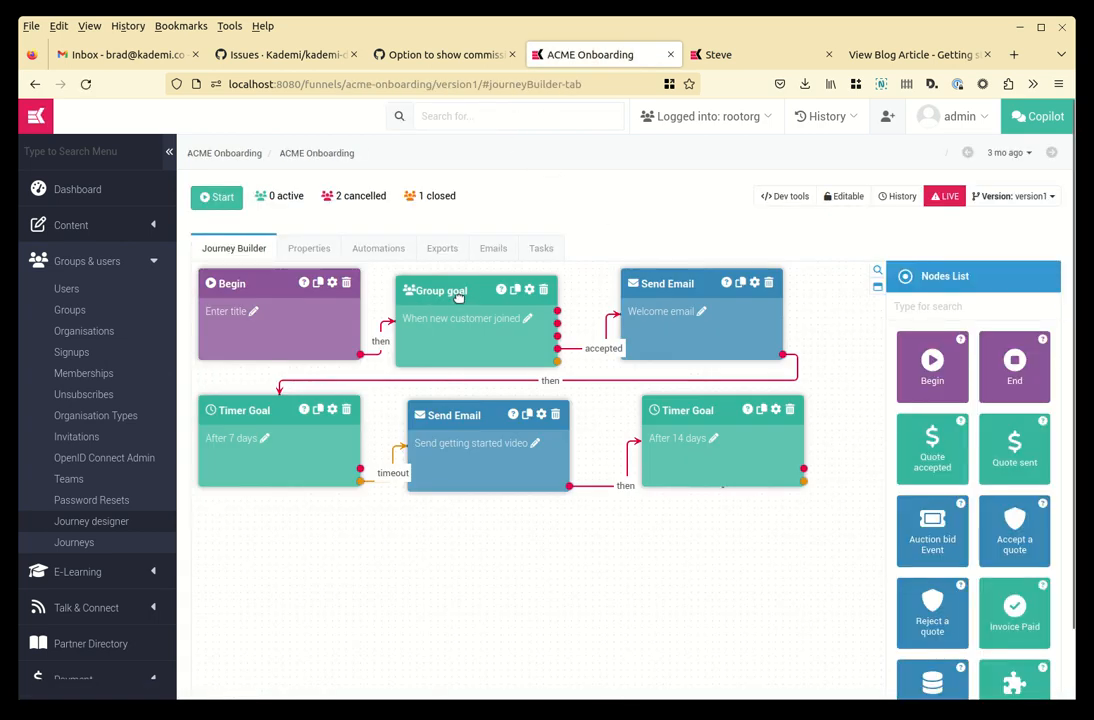
Review the settings of the new-customer group goal, the welcome email and the 14-day timer goal
{"action": "left_click", "coordinate": [529, 289]}
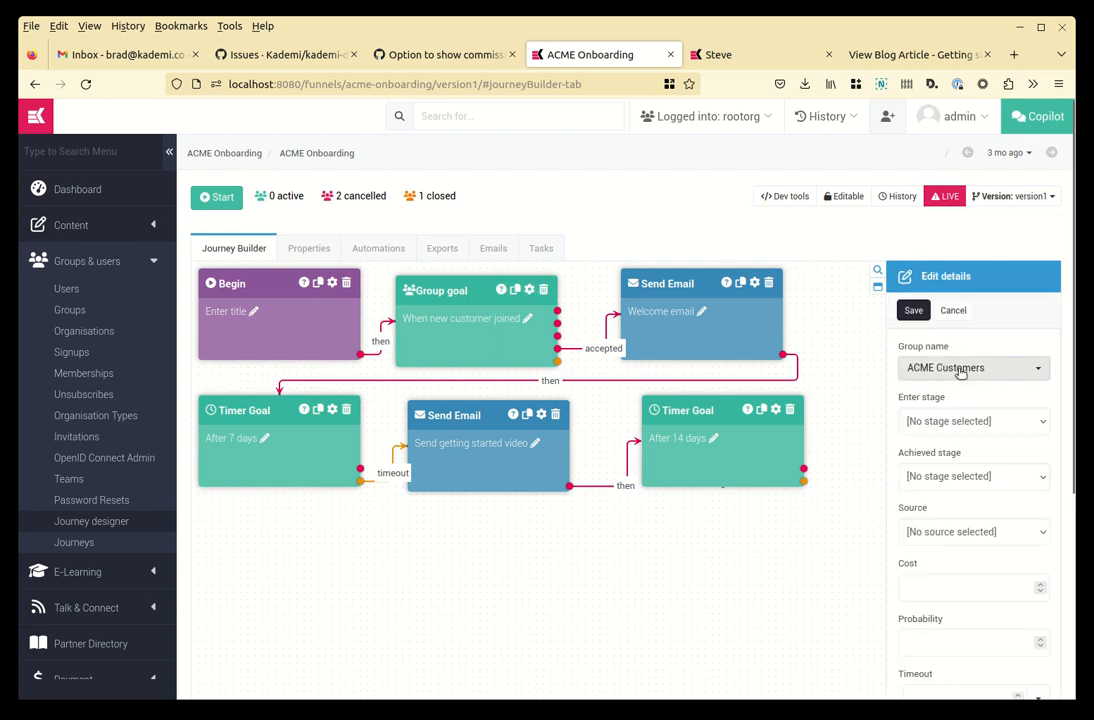
{"action": "left_click", "coordinate": [754, 284]}
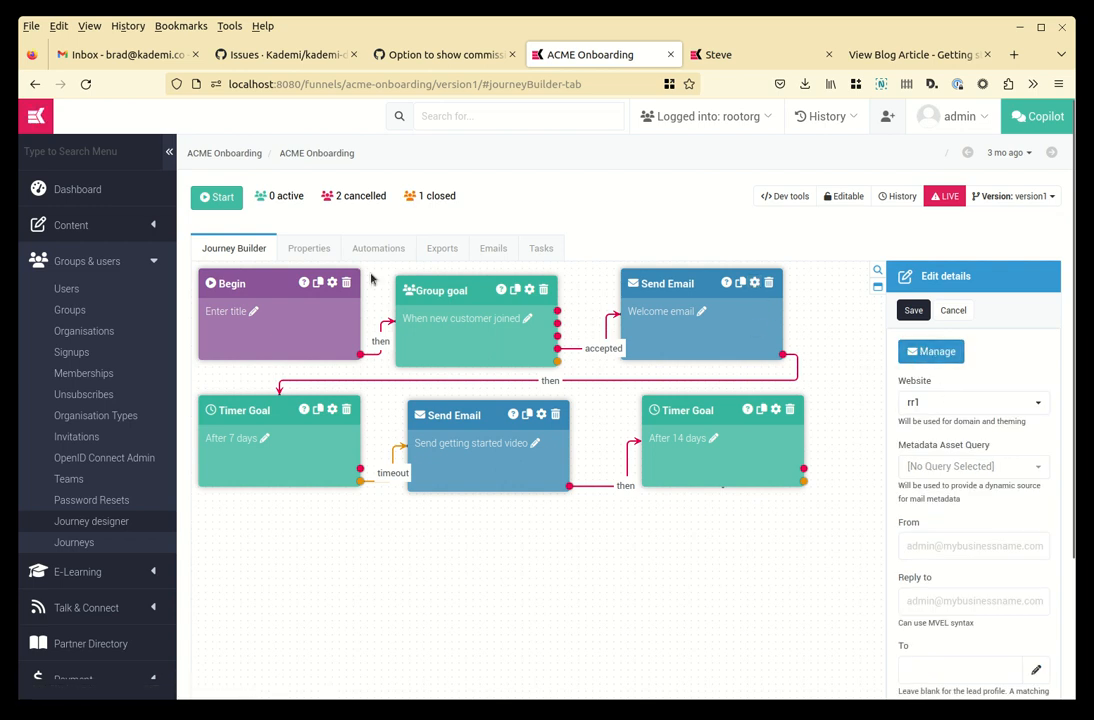
{"action": "left_click", "coordinate": [788, 459]}
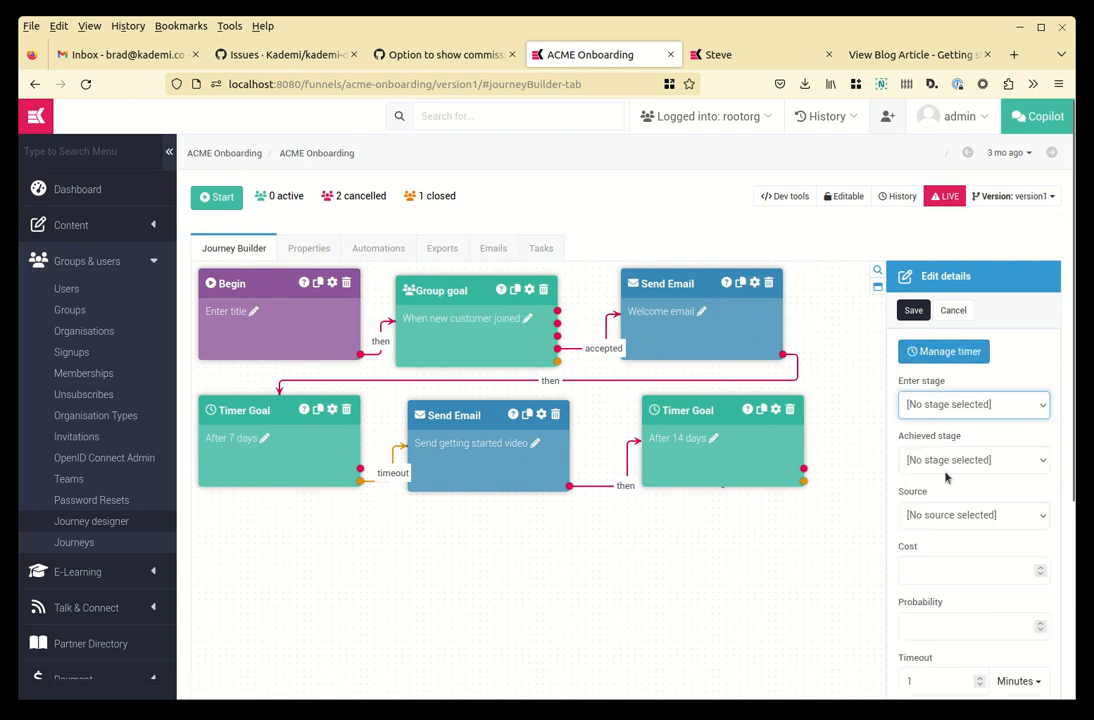
{"action": "scroll", "coordinate": [940, 471], "scroll_direction": "down", "scroll_amount": 3}
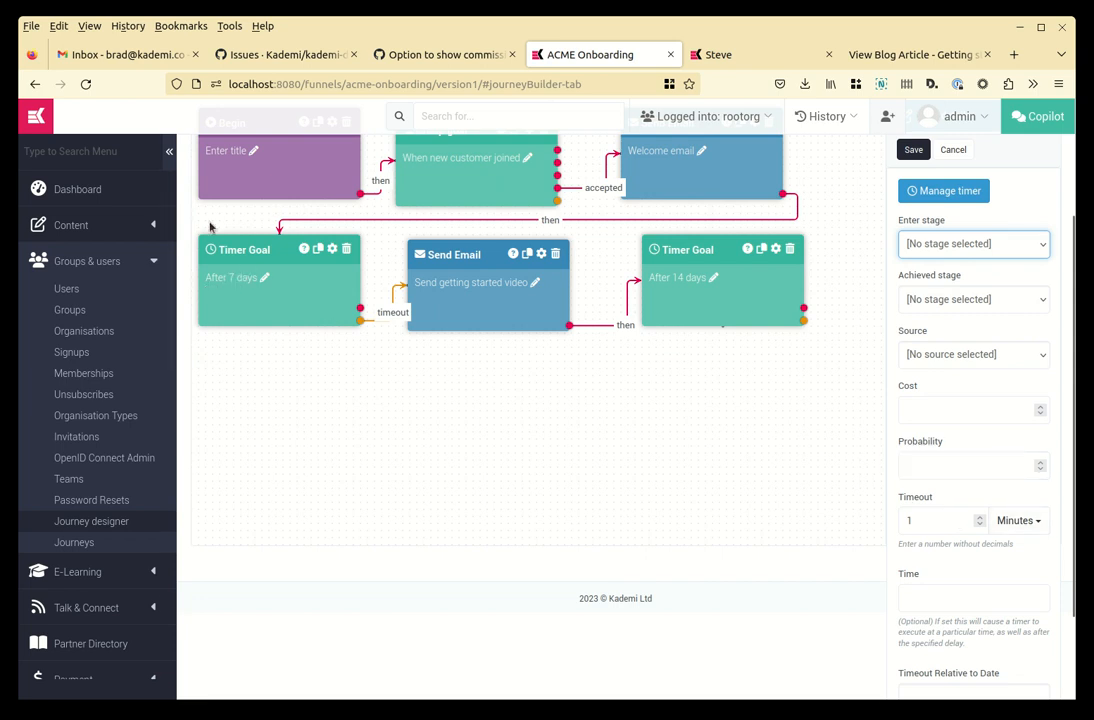
Review the details and message of the "Send getting started video" email, and close its details without changes
{"action": "left_click", "coordinate": [477, 256]}
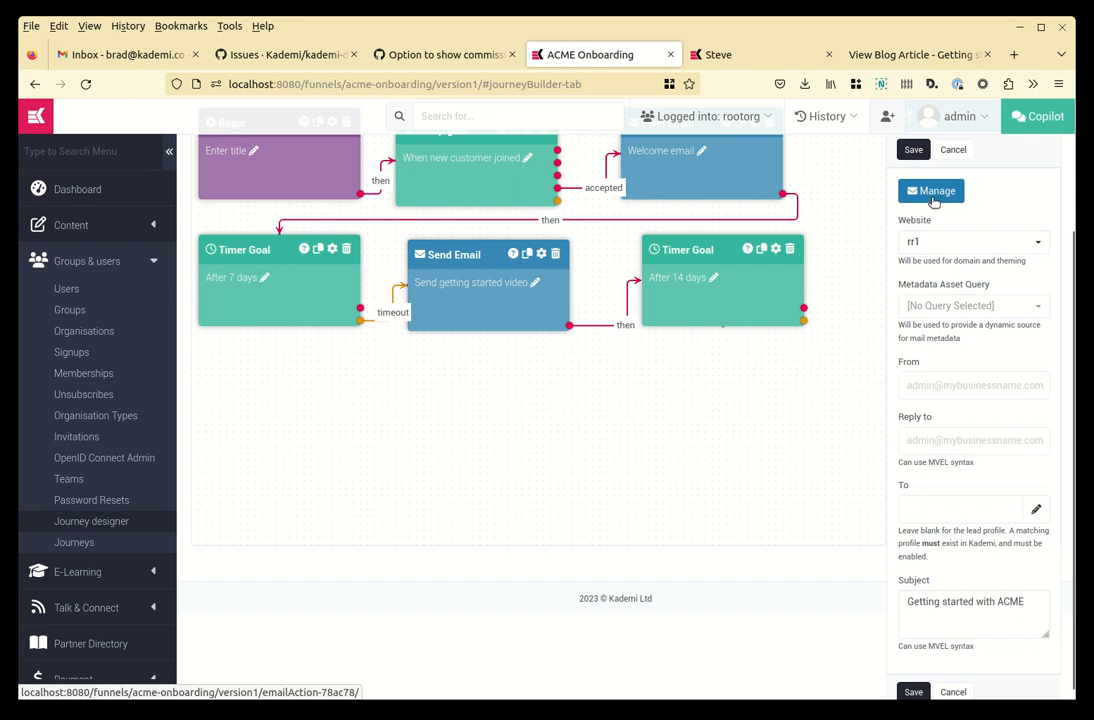
{"action": "middle_click", "coordinate": [936, 198]}
{"action": "left_click", "coordinate": [640, 55]}
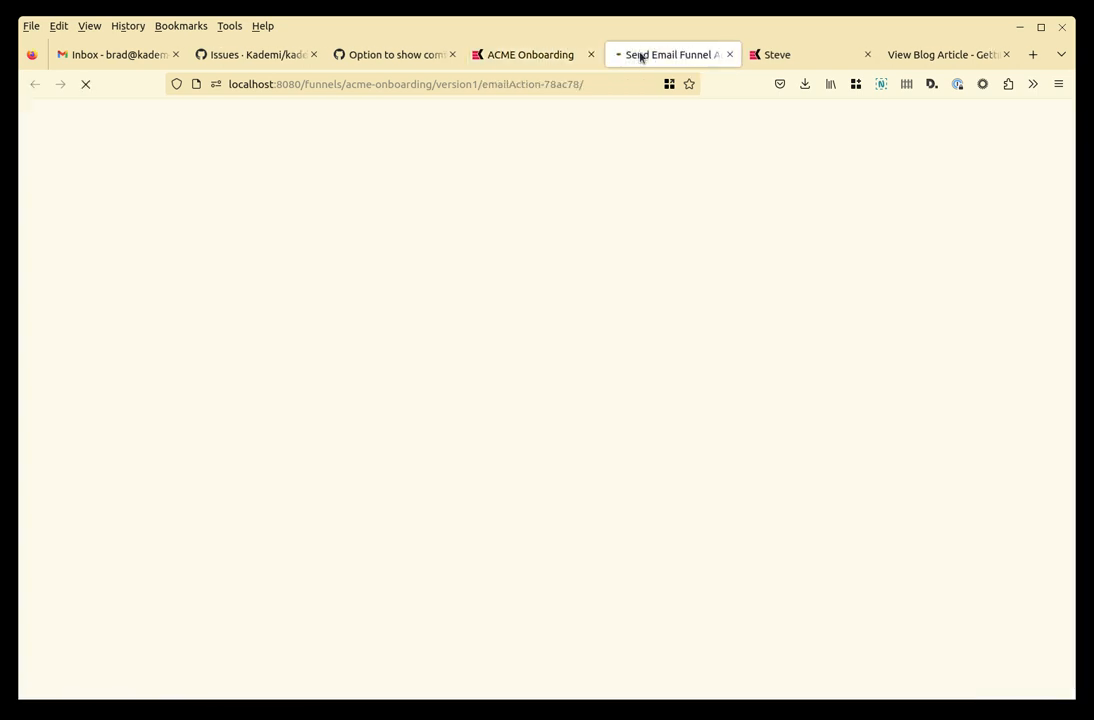
{"action": "left_click", "coordinate": [278, 264]}
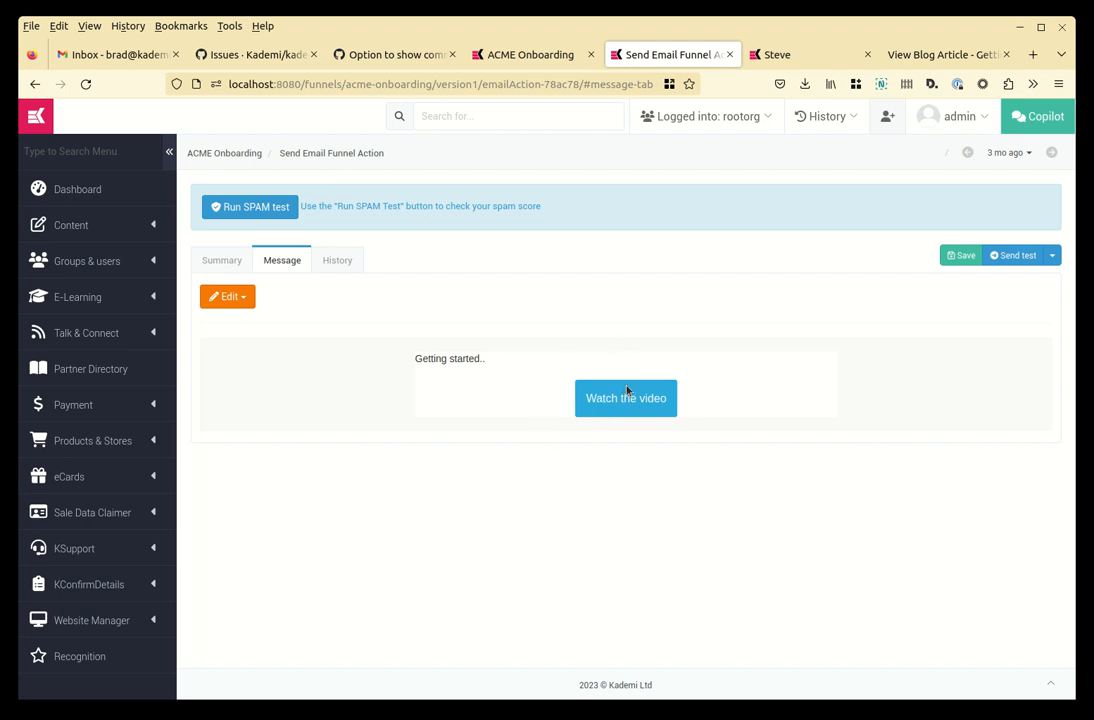
{"action": "left_click", "coordinate": [728, 56]}
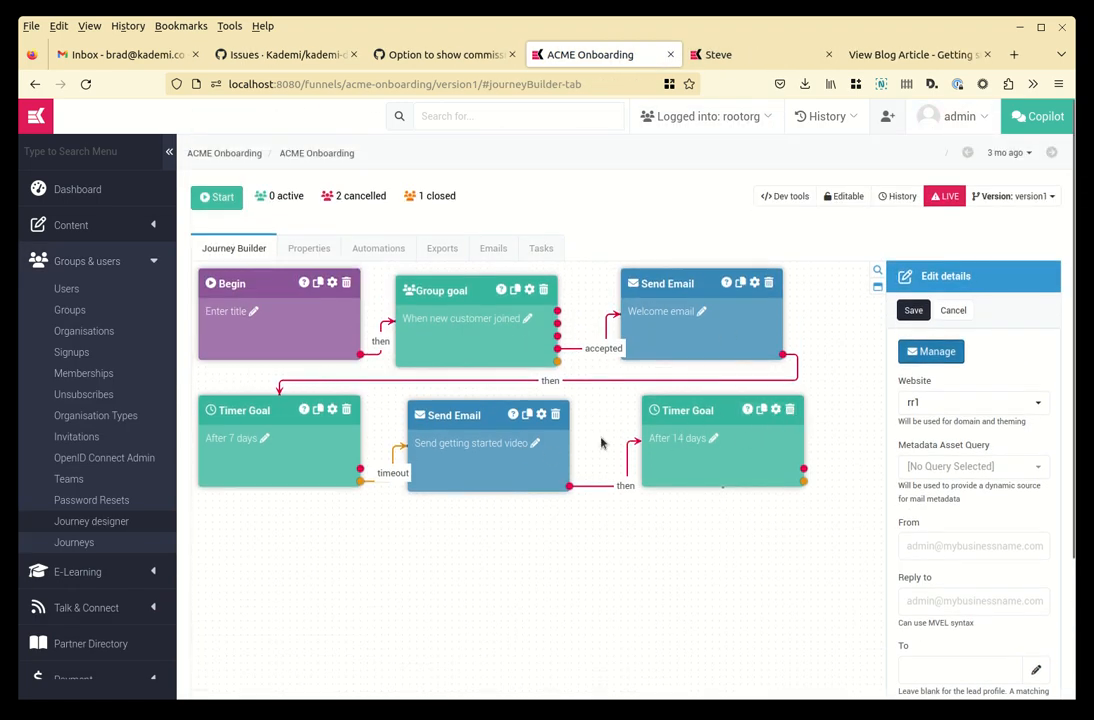
{"action": "scroll", "coordinate": [738, 428], "scroll_direction": "down", "scroll_amount": 3}
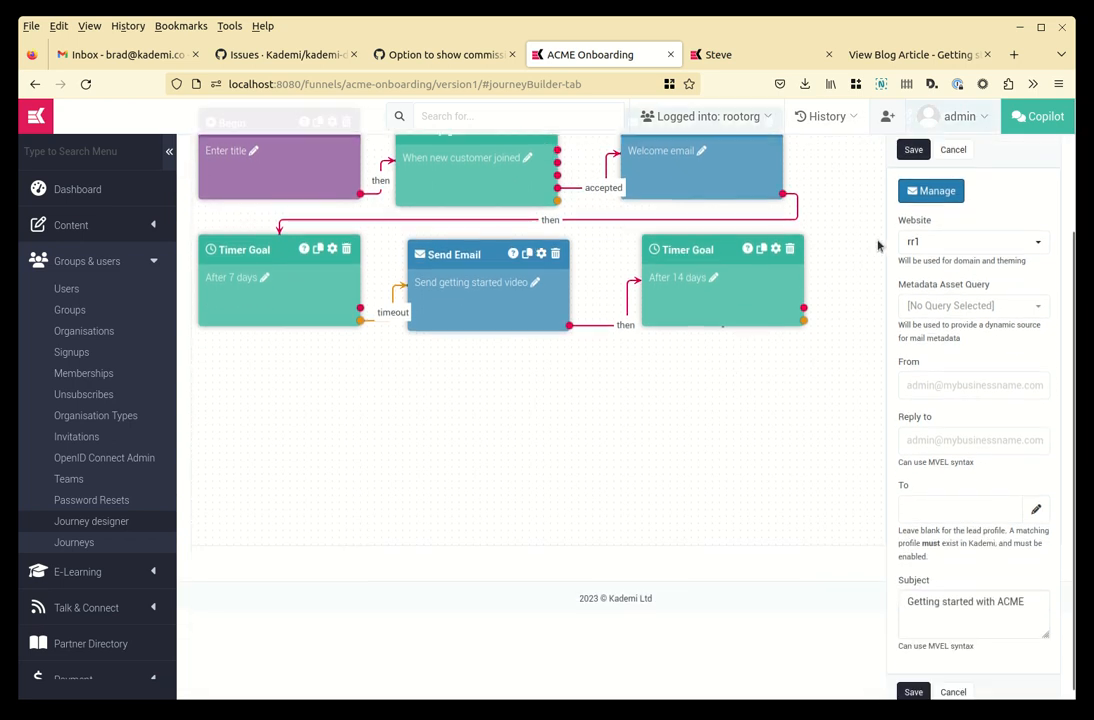
{"action": "scroll", "coordinate": [1020, 260], "scroll_direction": "up", "scroll_amount": 3}
{"action": "left_click", "coordinate": [953, 311]}
Add a Send Email node below the 7-day timer and connect the 14-day timer's timeout output to it
{"action": "scroll", "coordinate": [820, 320], "scroll_direction": "down", "scroll_amount": 1}
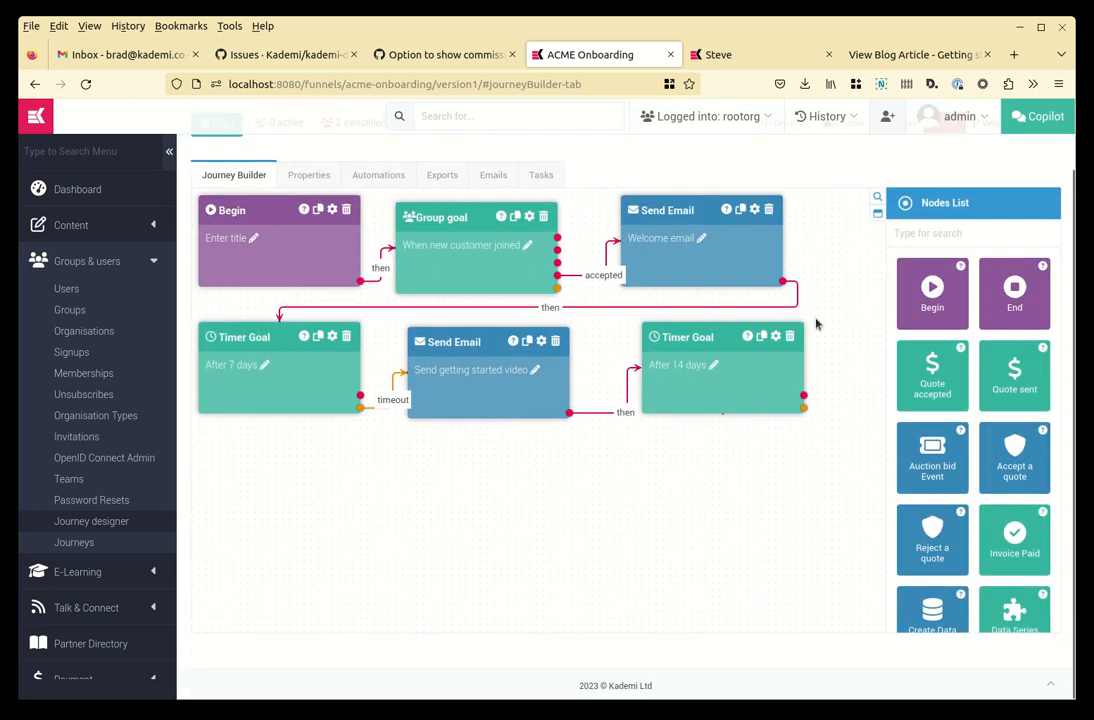
{"action": "type", "text": "send"}
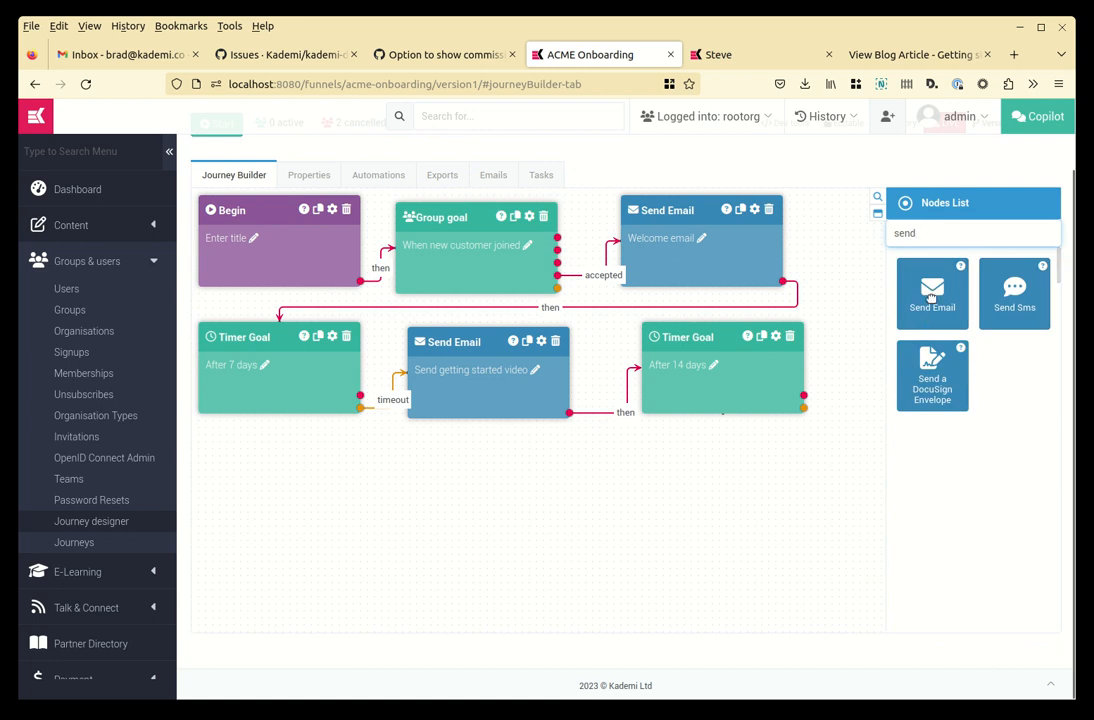
{"action": "left_click_drag", "start_coordinate": [932, 293], "coordinate": [272, 494]}
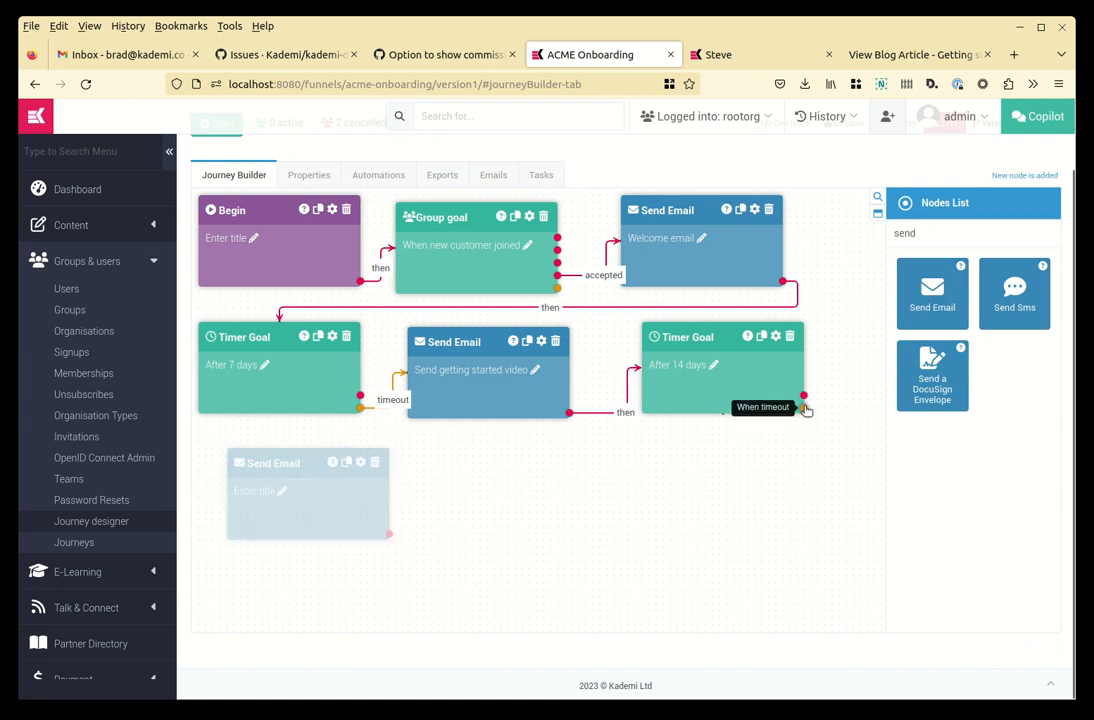
{"action": "left_click_drag", "start_coordinate": [804, 409], "coordinate": [252, 454]}
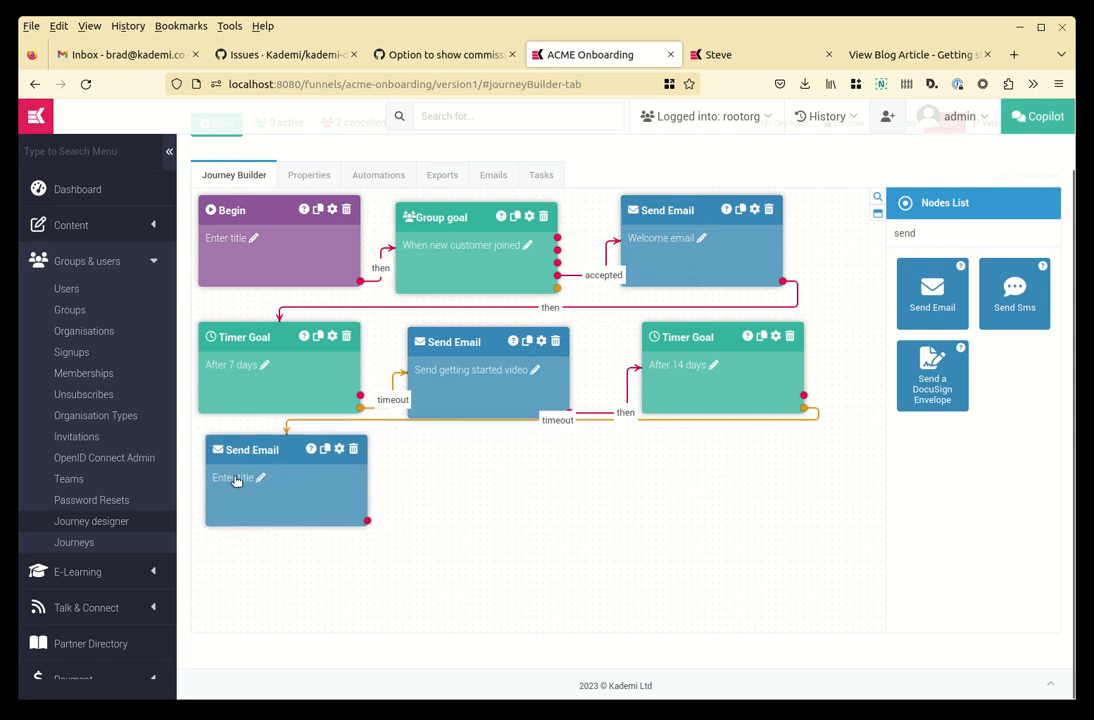
Title the new Send Email node "Send second video" and save the title
{"action": "left_click", "coordinate": [260, 477]}
{"action": "type", "text": "Send second video"}
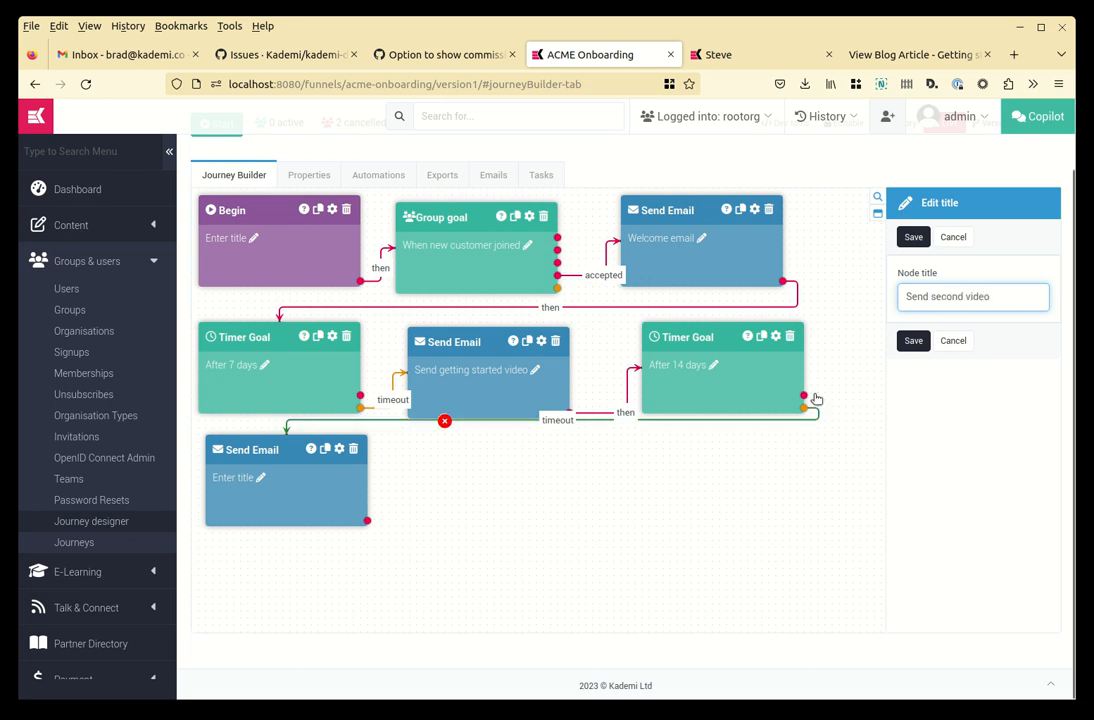
{"action": "left_click", "coordinate": [914, 342]}
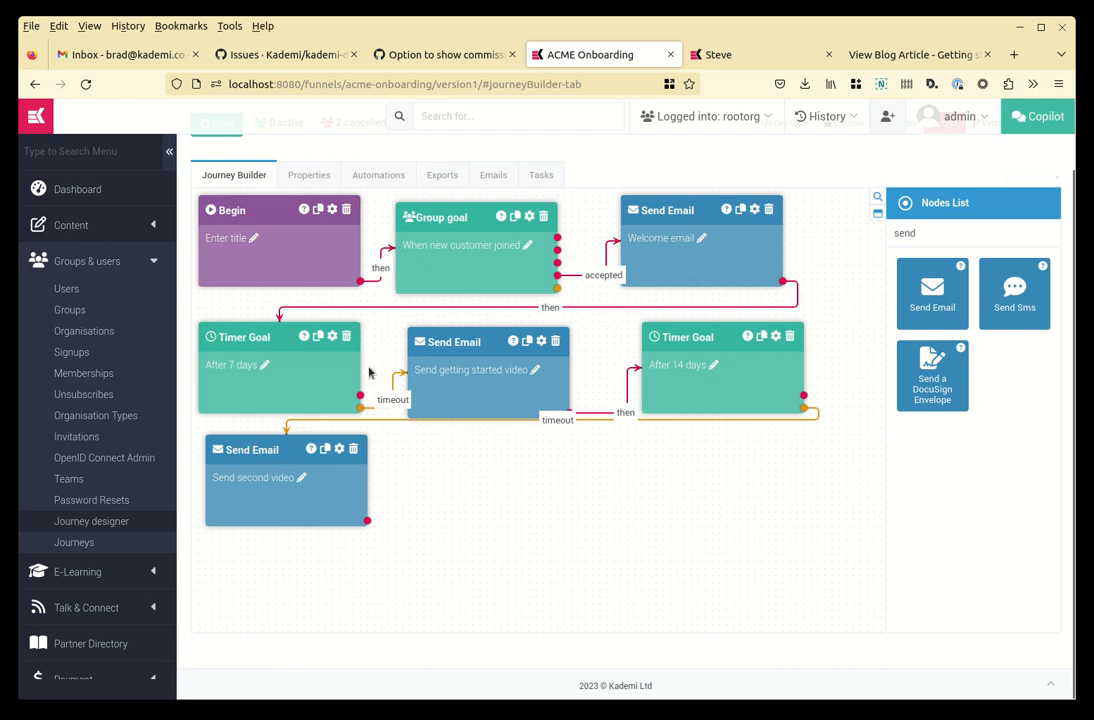
Set the second video email's website to rr1 and its subject to "Catching your first road-runner", and save the details
{"action": "left_click", "coordinate": [338, 449]}
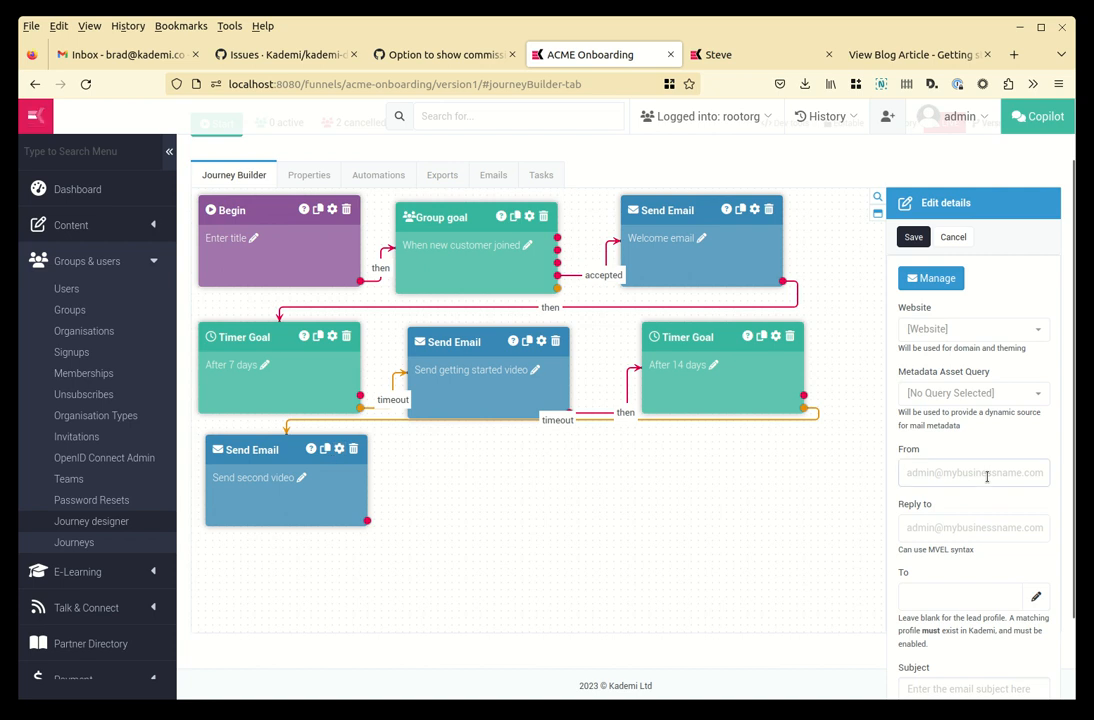
{"action": "left_click", "coordinate": [955, 328]}
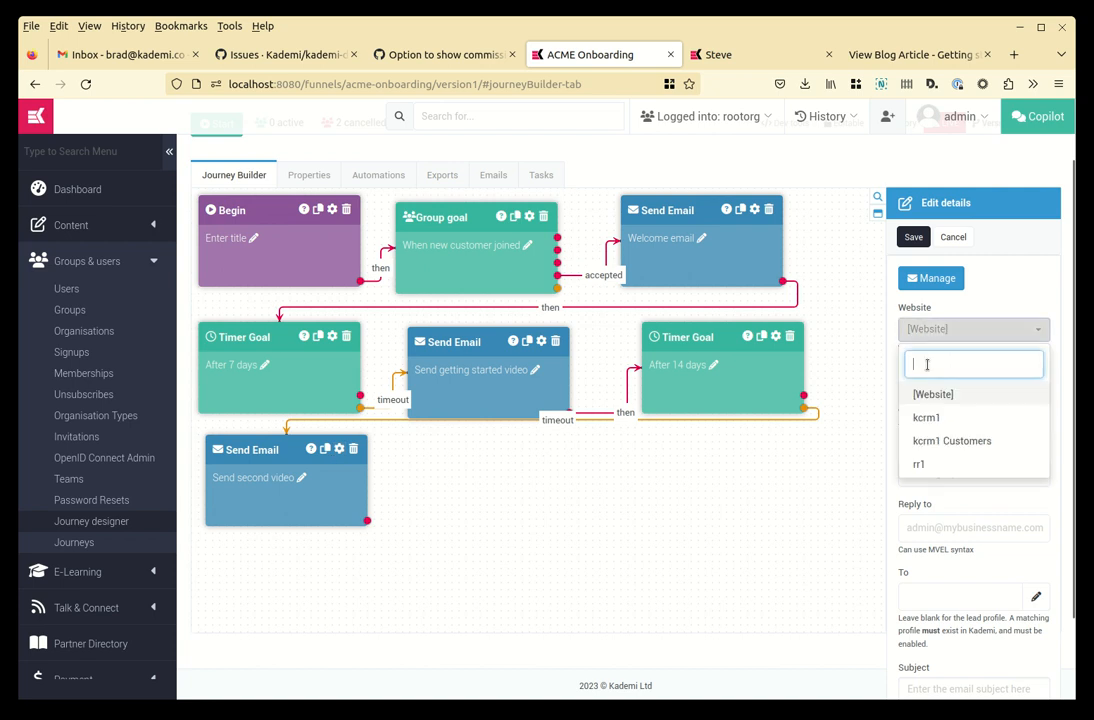
{"action": "left_click", "coordinate": [943, 466]}
{"action": "scroll", "coordinate": [957, 428], "scroll_direction": "down", "scroll_amount": 2}
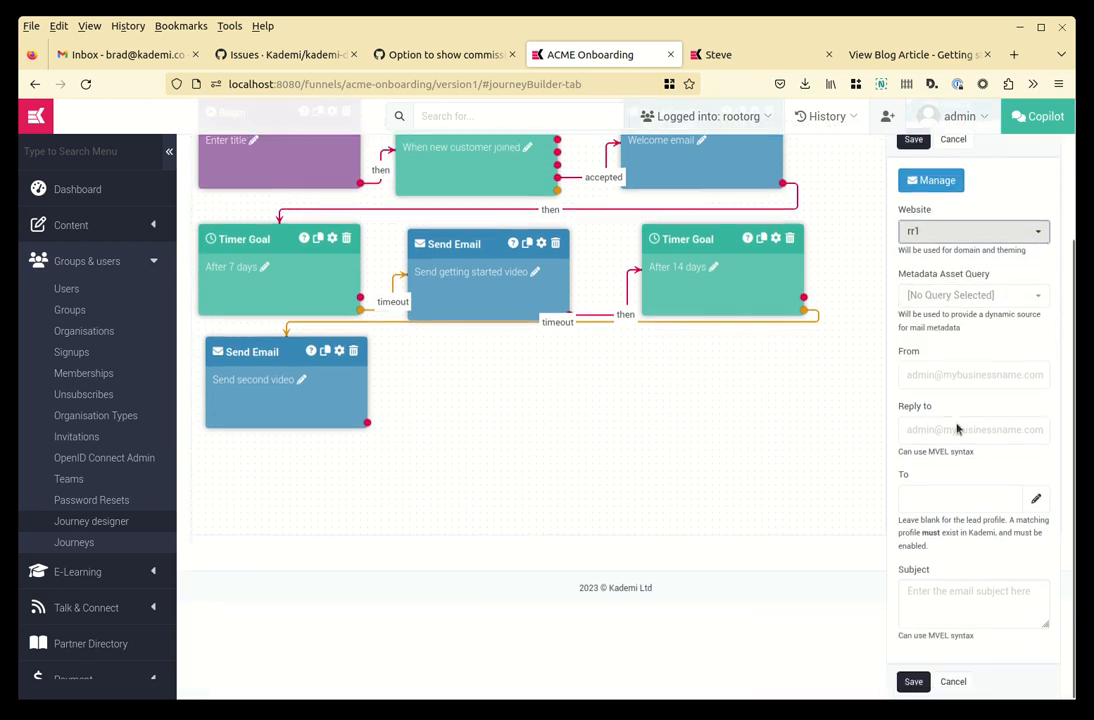
{"action": "left_click", "coordinate": [968, 594]}
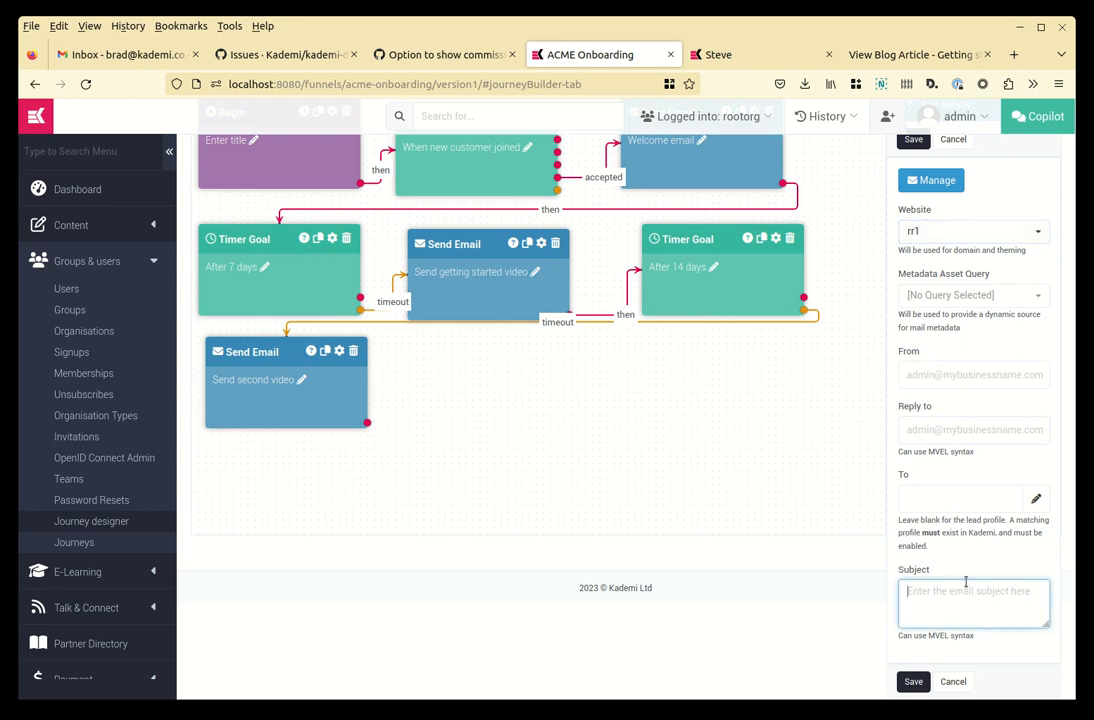
{"action": "type", "text": "Catching your f"}
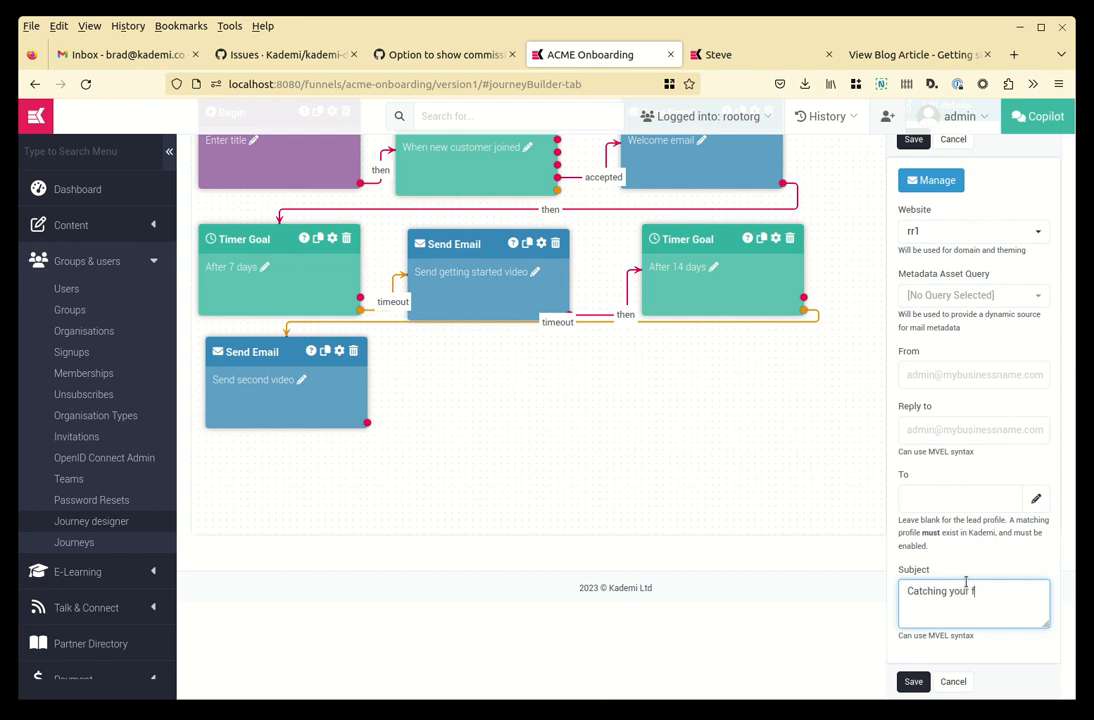
{"action": "type", "text": "ner"}
{"action": "left_click", "coordinate": [913, 681]}
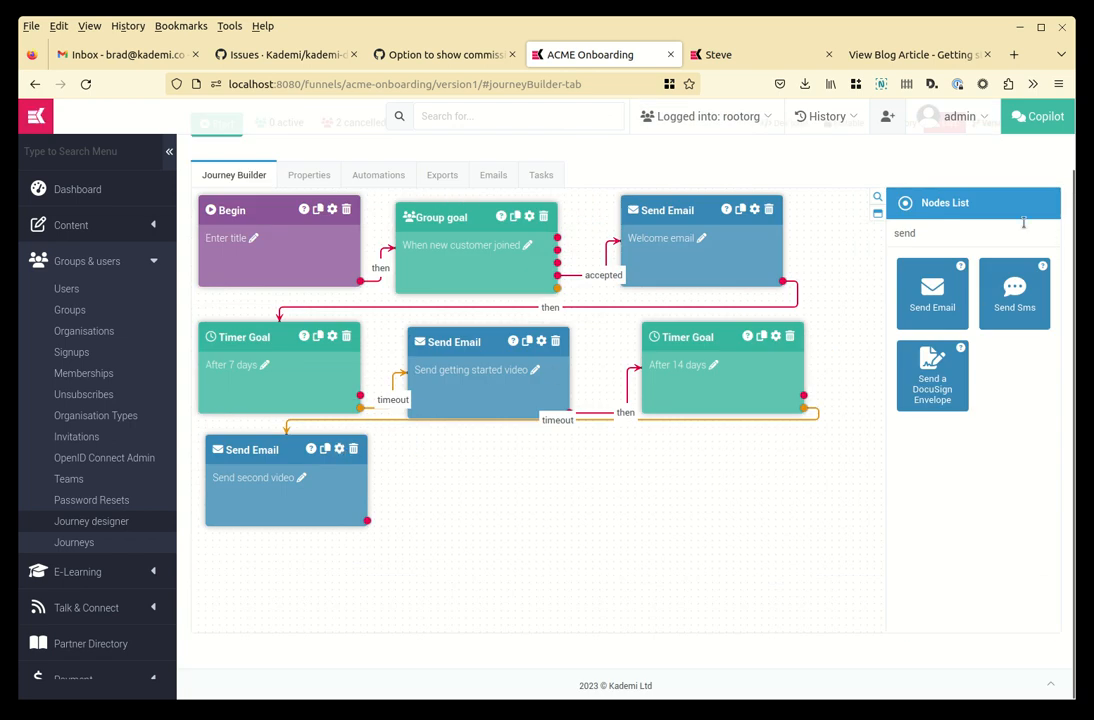
Add a Timer Goal node beside the "Send second video" email and connect the email's output to it
{"action": "double_click", "coordinate": [959, 231]}
{"action": "type", "text": "timer"}
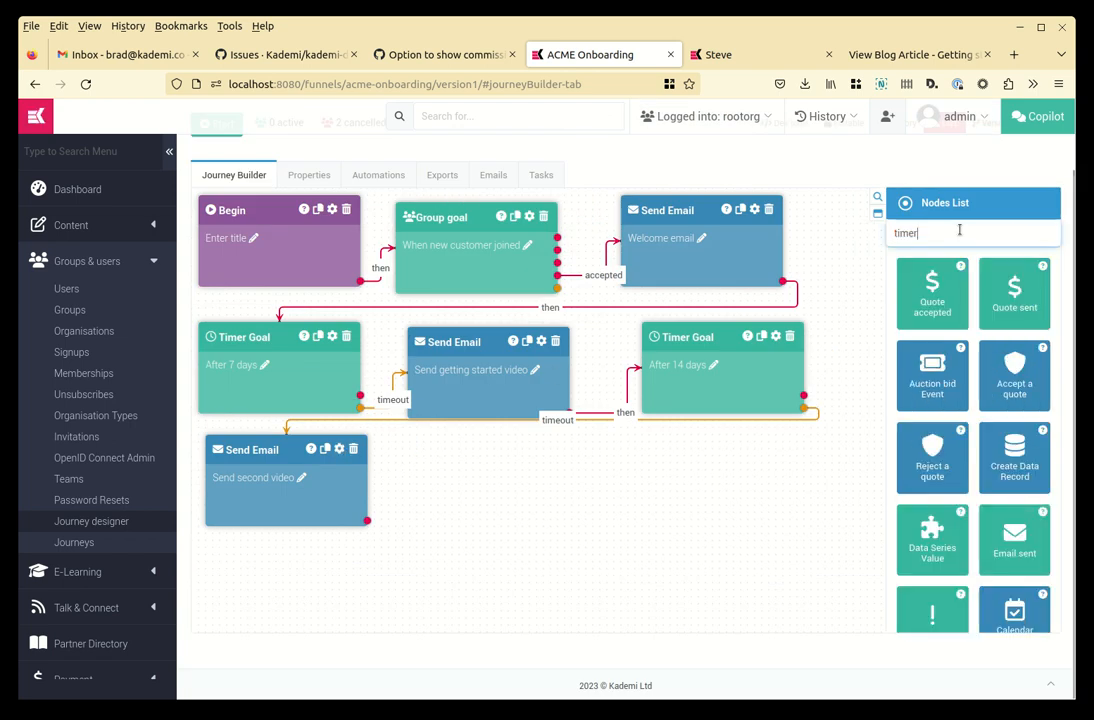
{"action": "left_click_drag", "start_coordinate": [960, 290], "coordinate": [425, 480]}
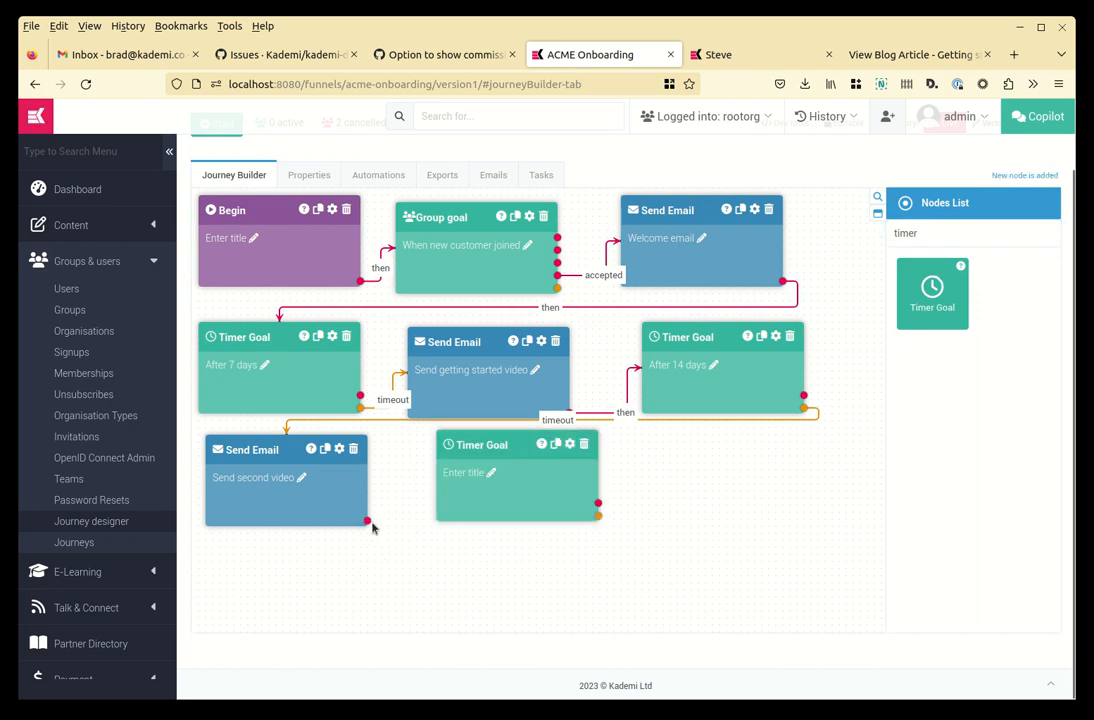
{"action": "left_click_drag", "start_coordinate": [368, 520], "coordinate": [551, 469]}
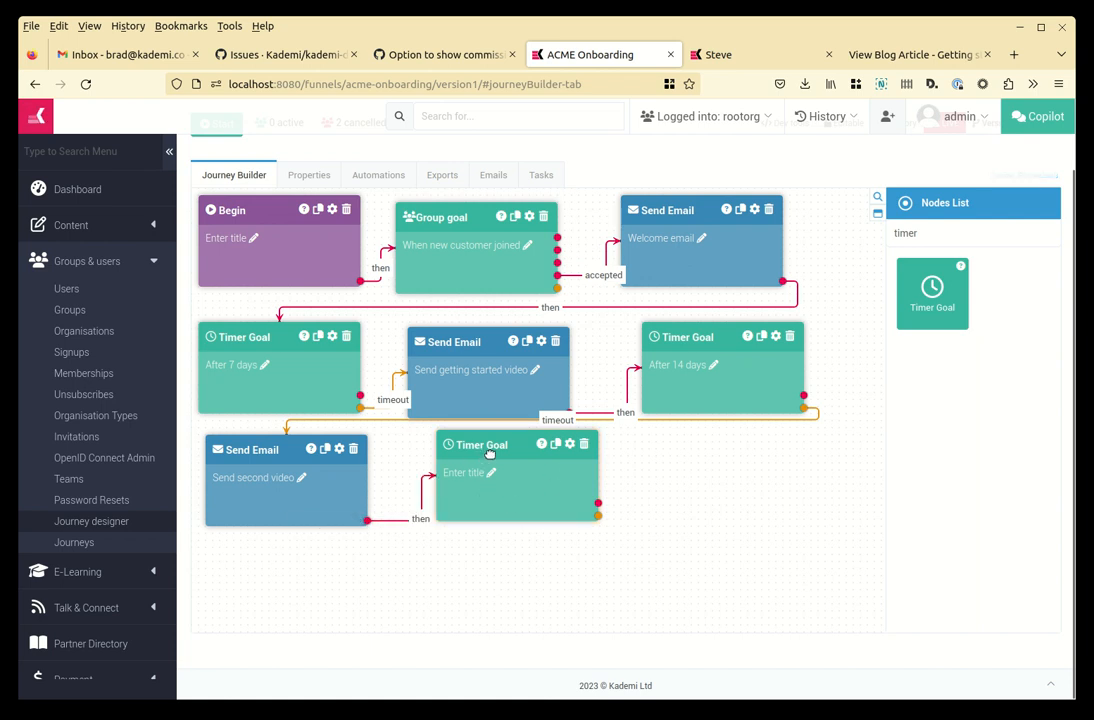
{"action": "left_click_drag", "start_coordinate": [490, 452], "coordinate": [484, 457]}
Set the timeout of the untitled Timer Goal after the "Send second video" email to 7 days and save the details
{"action": "left_click", "coordinate": [565, 451]}
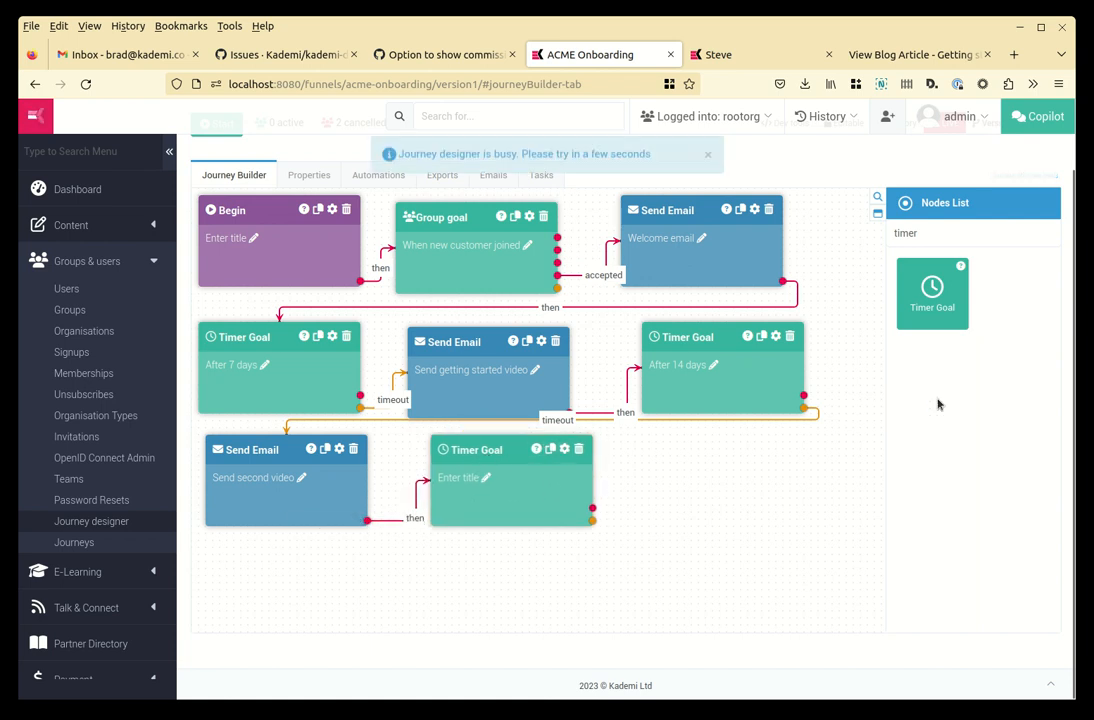
{"action": "left_click", "coordinate": [565, 451]}
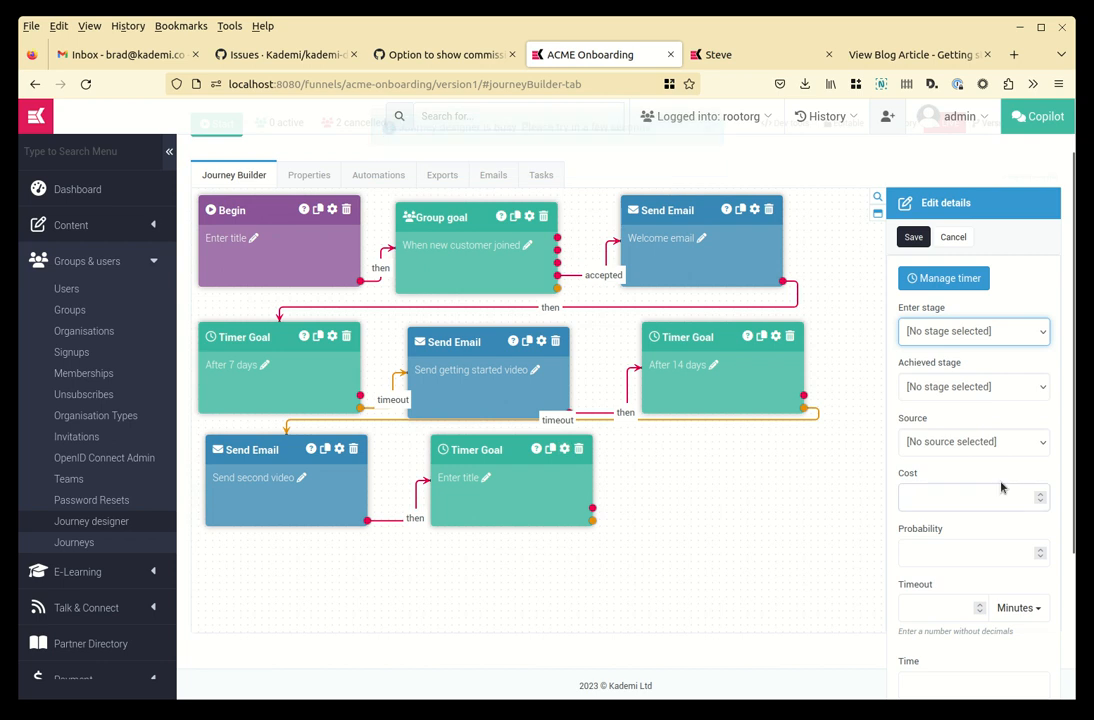
{"action": "scroll", "coordinate": [1010, 485], "scroll_direction": "down", "scroll_amount": 2}
{"action": "left_click", "coordinate": [1027, 527]}
{"action": "left_click", "coordinate": [968, 611]}
{"action": "left_click", "coordinate": [954, 530]}
{"action": "left_click", "coordinate": [1065, 486]}
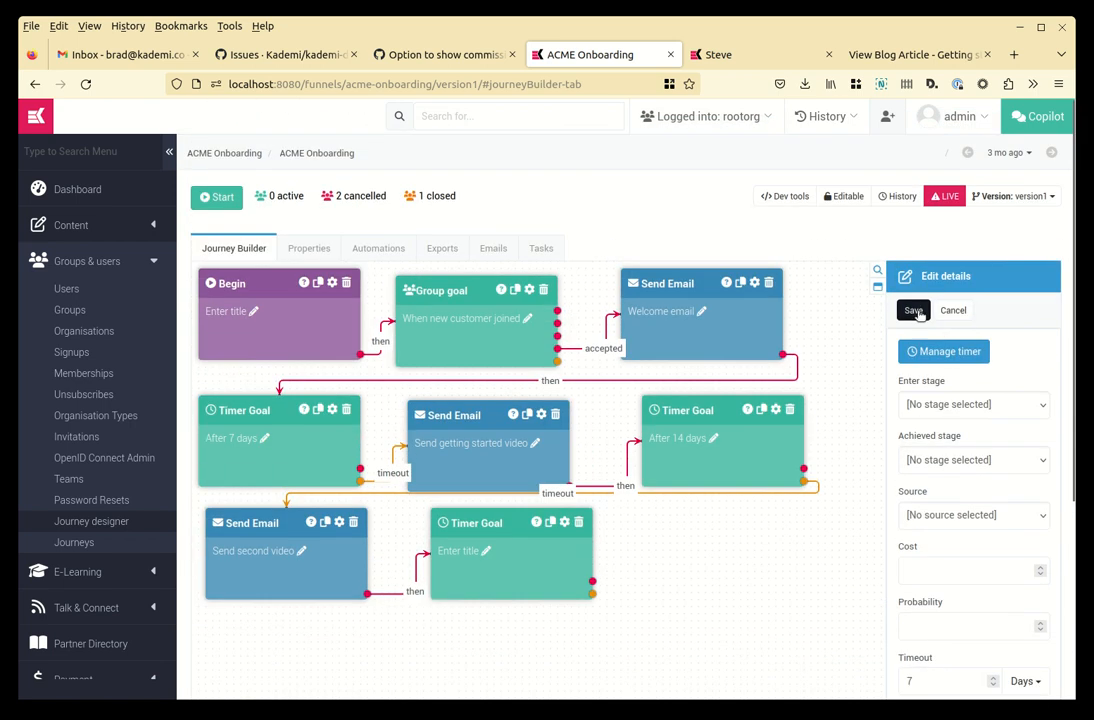
{"action": "left_click", "coordinate": [918, 313]}
Add a Send Email node beside the new 7-day Timer Goal and connect the timer's timeout output to it
{"action": "double_click", "coordinate": [966, 305]}
{"action": "type", "text": "se"}
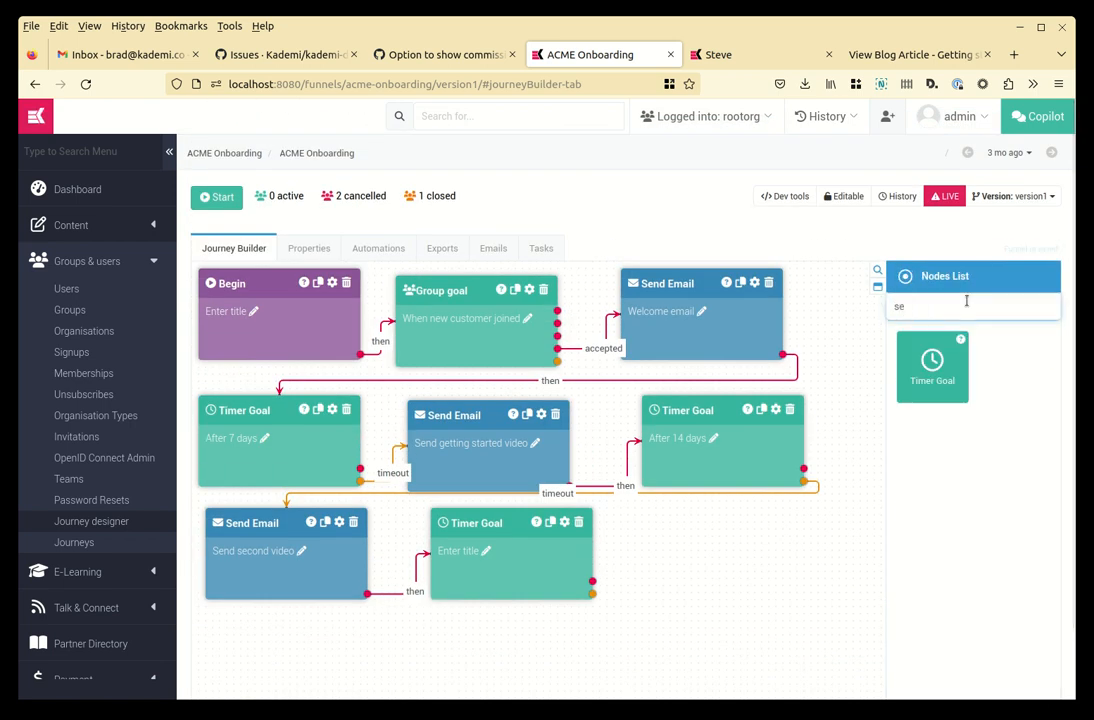
{"action": "type", "text": "nd"}
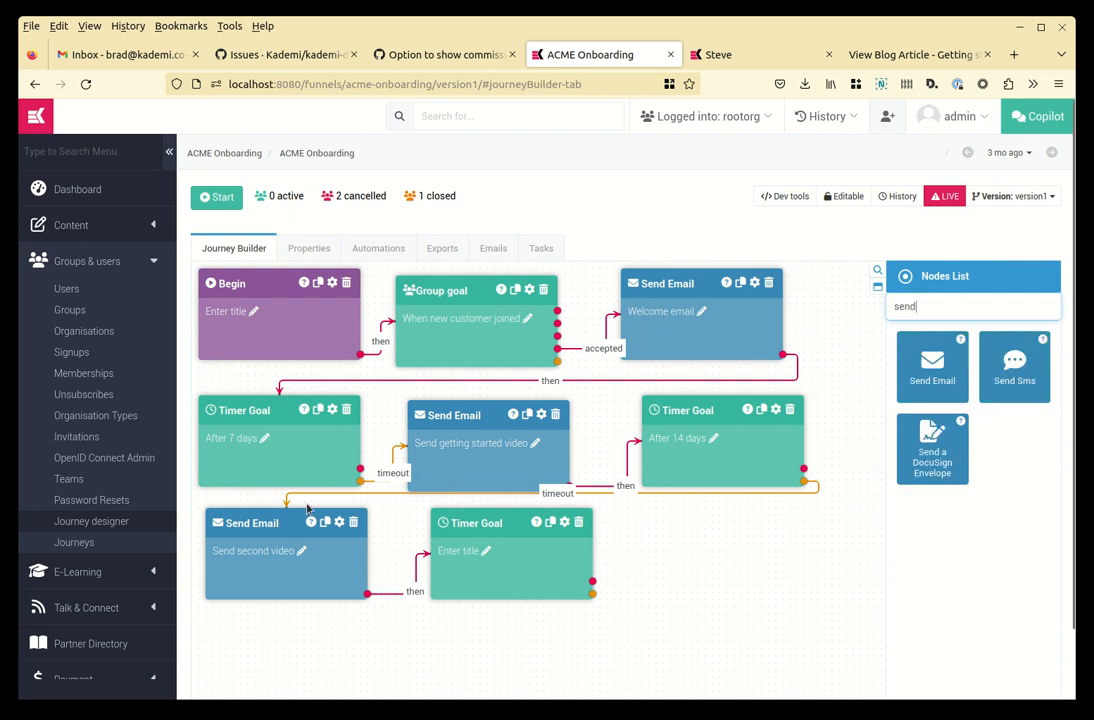
{"action": "left_click_drag", "start_coordinate": [932, 367], "coordinate": [700, 575]}
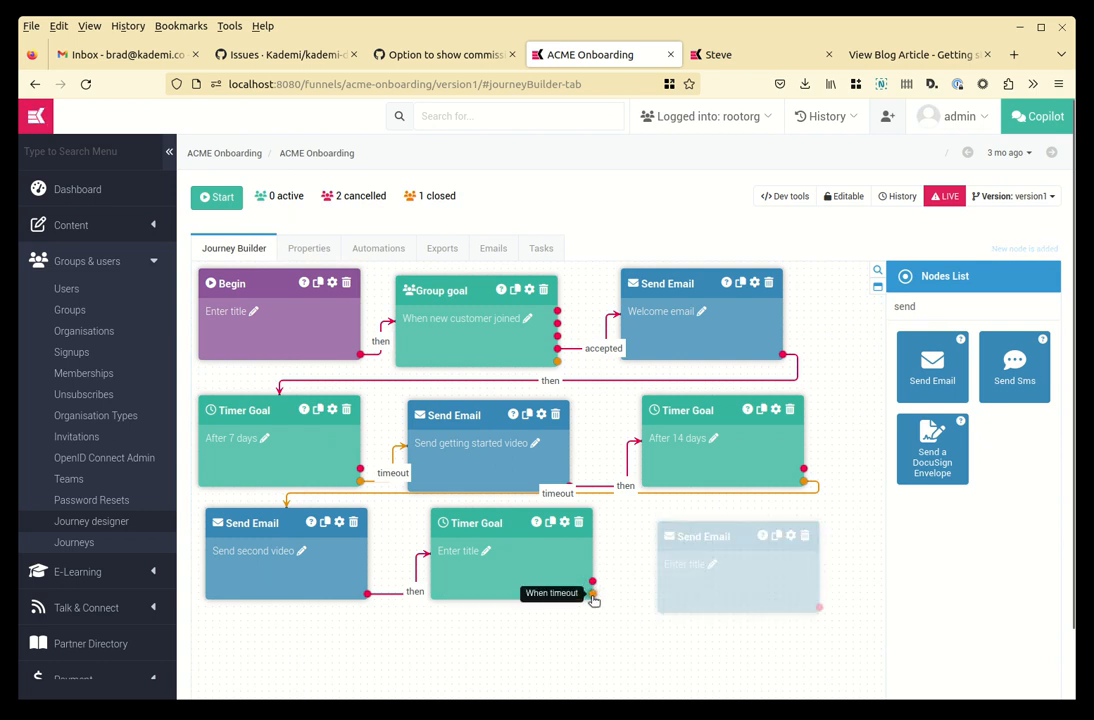
{"action": "left_click_drag", "start_coordinate": [592, 593], "coordinate": [723, 579]}
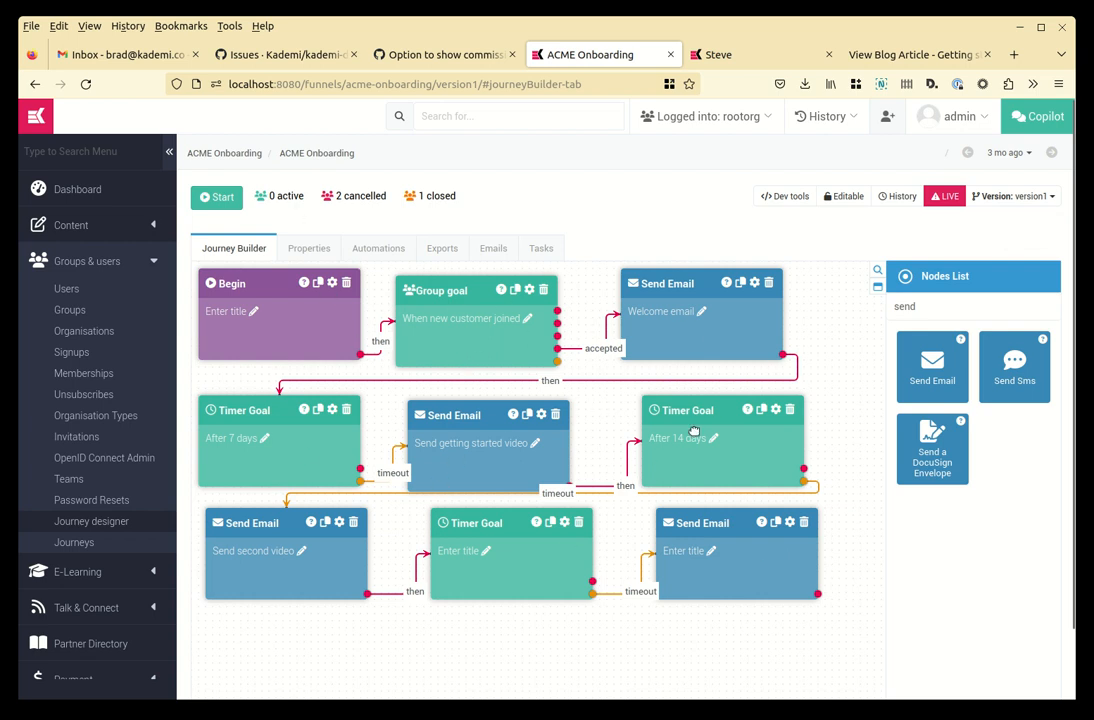
Clear the node search and examine the full range of goal, action and decision nodes available for journeys
{"action": "double_click", "coordinate": [966, 307]}
{"action": "key", "text": "BackSpace"}
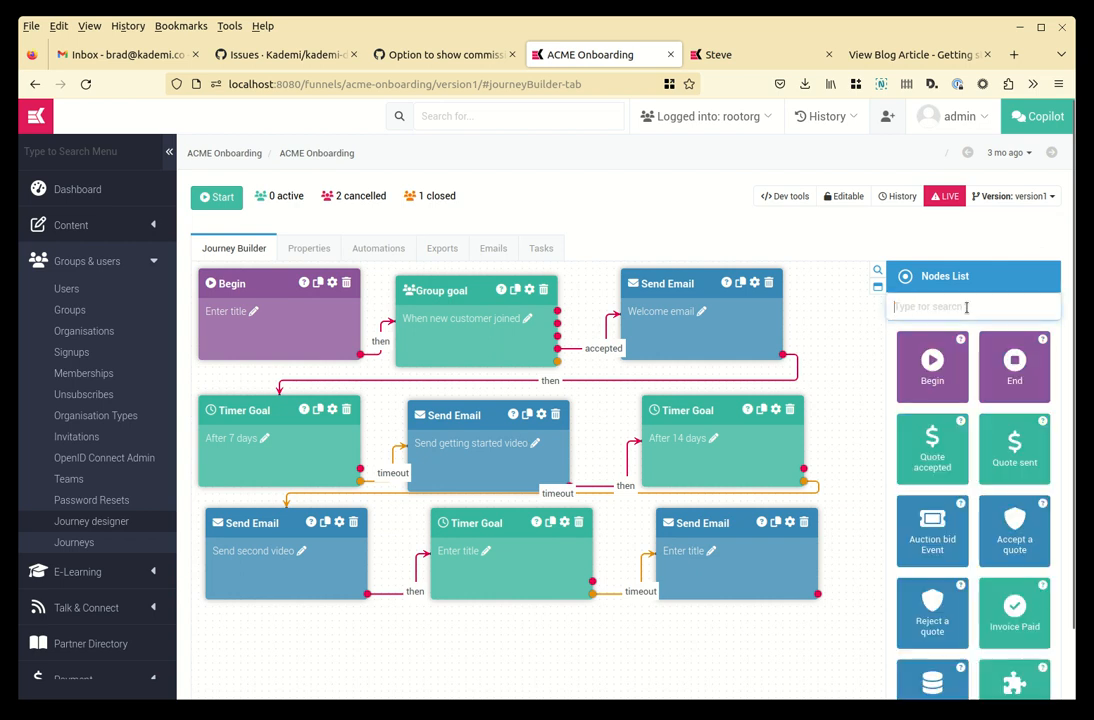
{"action": "scroll", "coordinate": [935, 307], "scroll_direction": "down", "scroll_amount": 2}
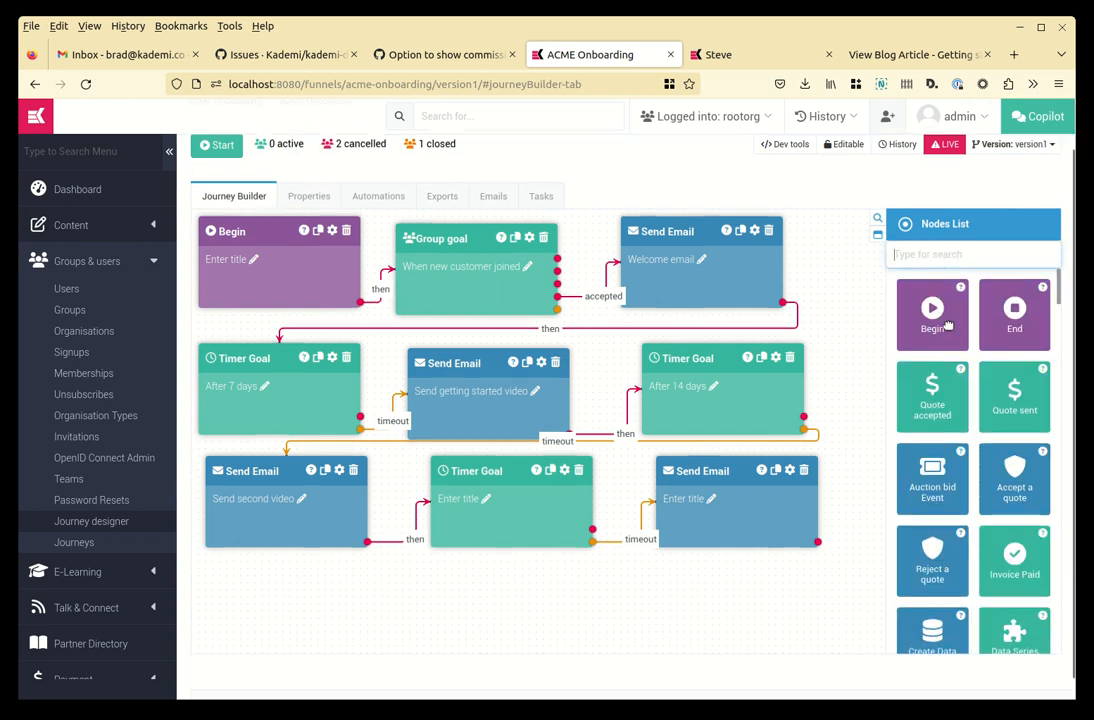
{"action": "scroll", "coordinate": [974, 359], "scroll_direction": "down", "scroll_amount": 3}
{"action": "scroll", "coordinate": [985, 402], "scroll_direction": "down", "scroll_amount": 2}
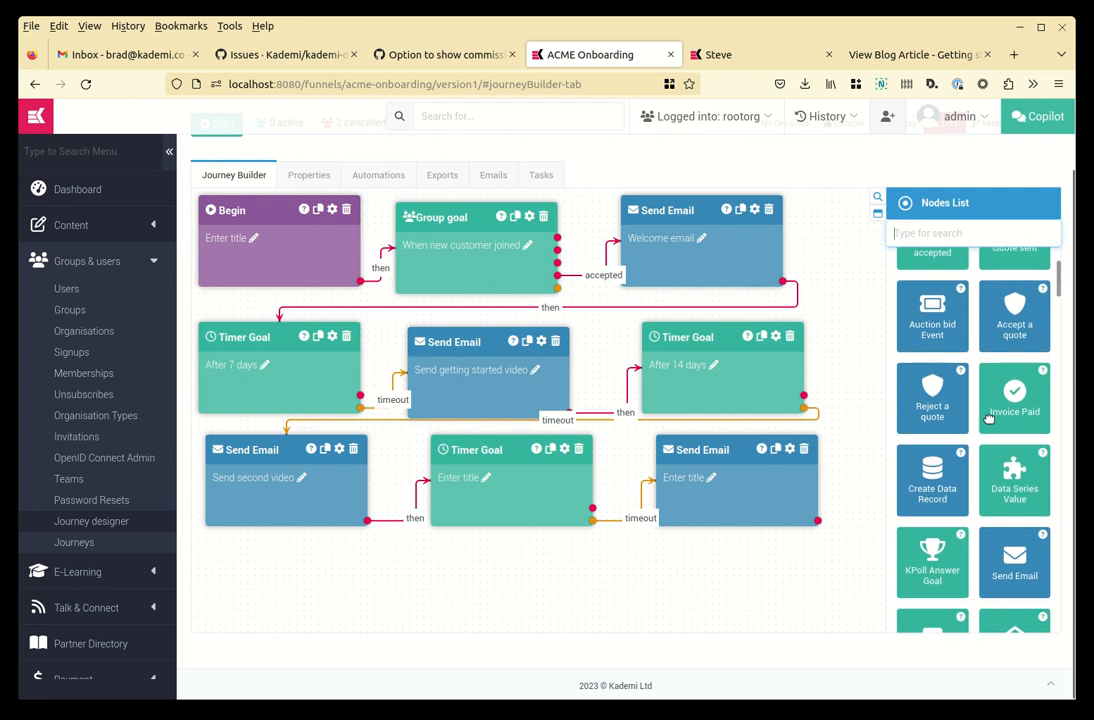
{"action": "scroll", "coordinate": [1018, 459], "scroll_direction": "down", "scroll_amount": 2}
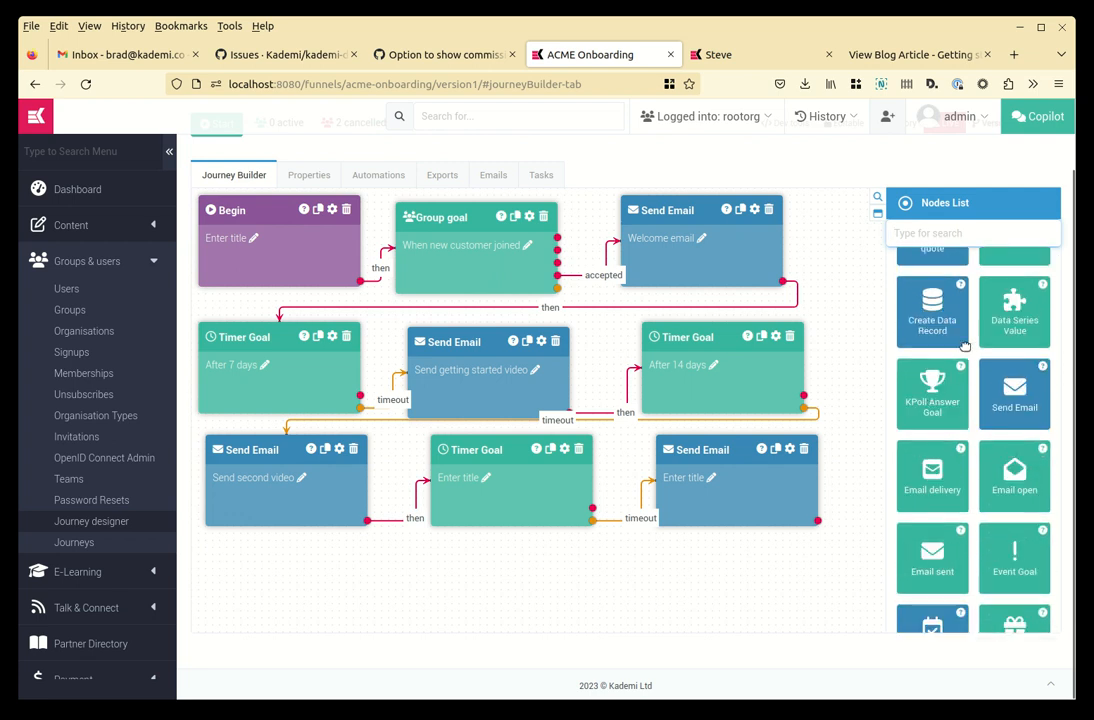
{"action": "scroll", "coordinate": [952, 354], "scroll_direction": "down", "scroll_amount": 7}
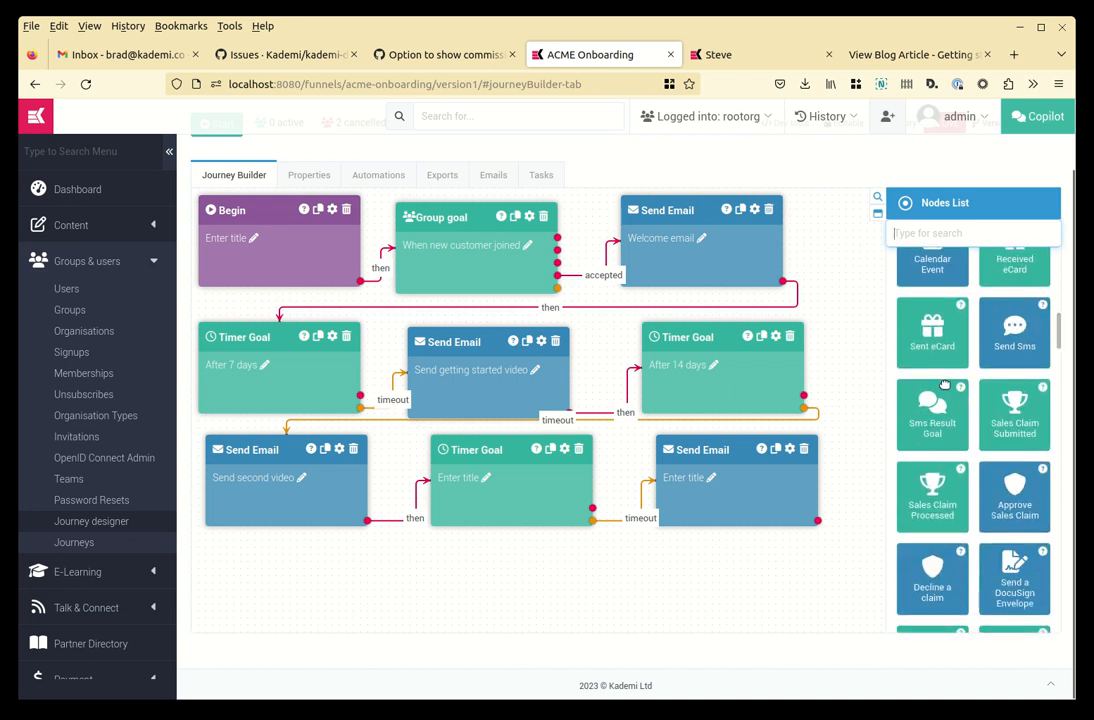
{"action": "scroll", "coordinate": [944, 386], "scroll_direction": "down", "scroll_amount": 4}
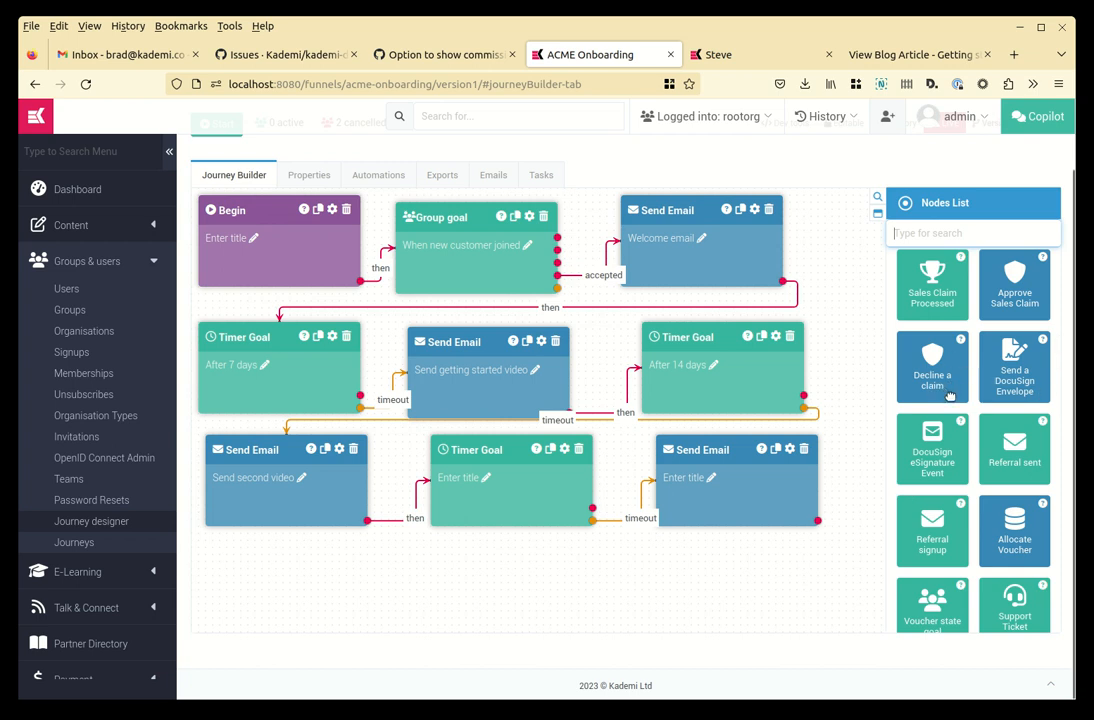
{"action": "scroll", "coordinate": [945, 420], "scroll_direction": "down", "scroll_amount": 1}
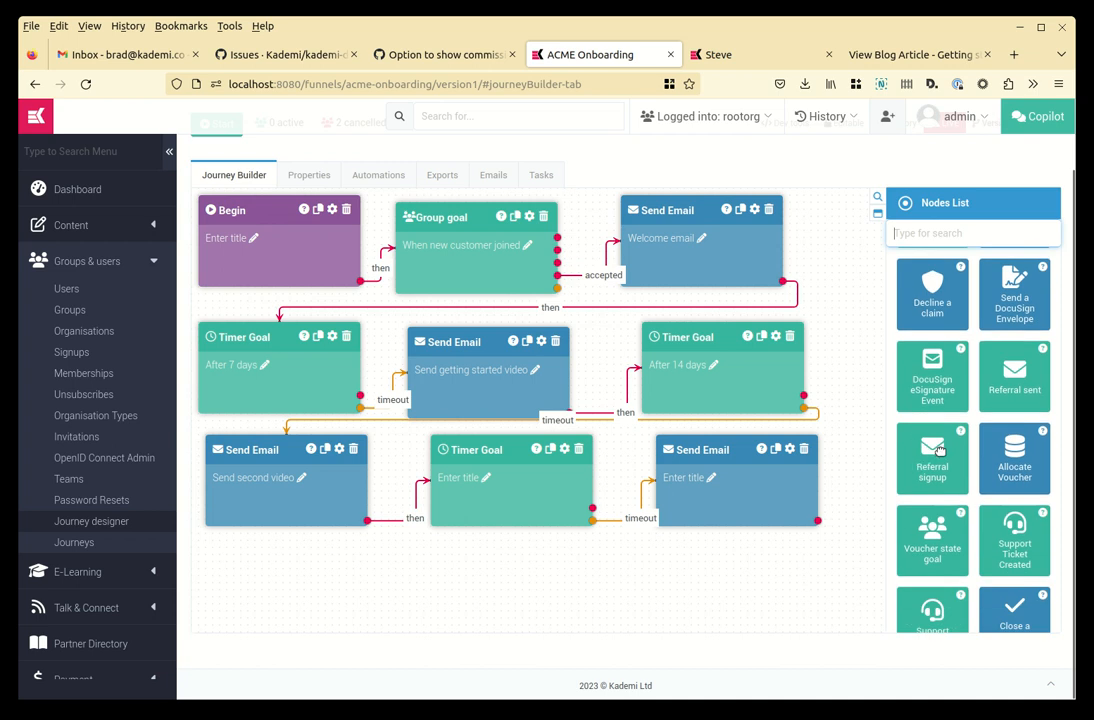
{"action": "scroll", "coordinate": [940, 452], "scroll_direction": "down", "scroll_amount": 1}
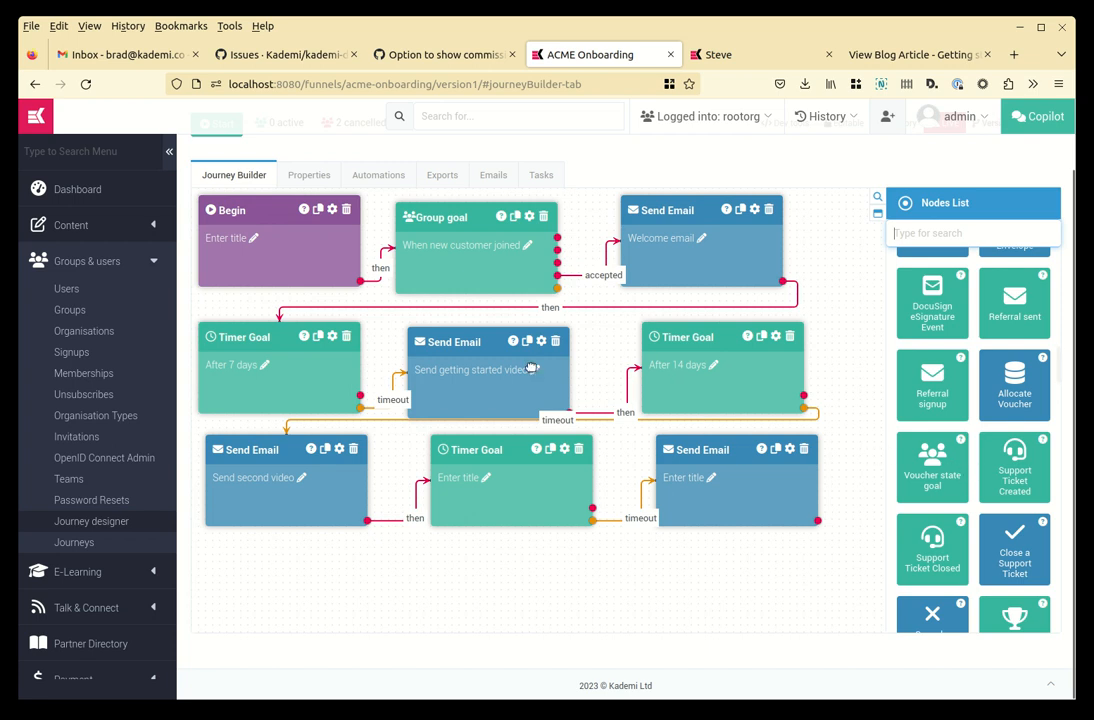
{"action": "scroll", "coordinate": [955, 466], "scroll_direction": "down", "scroll_amount": 1}
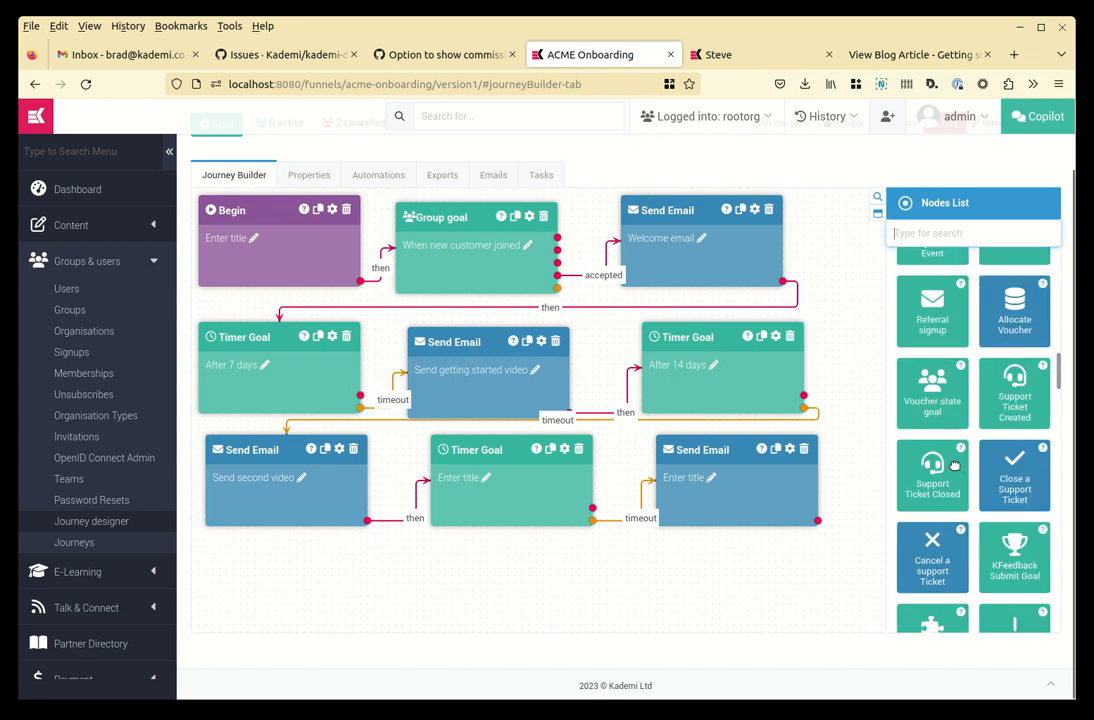
{"action": "scroll", "coordinate": [960, 450], "scroll_direction": "up", "scroll_amount": 4}
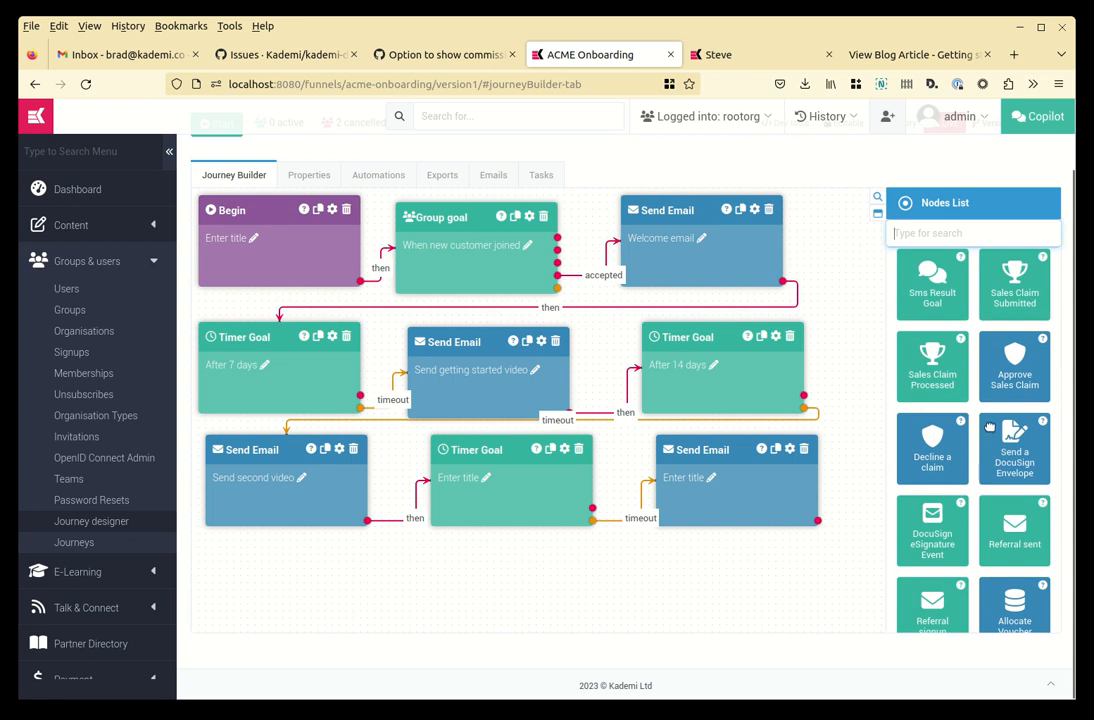
{"action": "scroll", "coordinate": [989, 427], "scroll_direction": "down", "scroll_amount": 5}
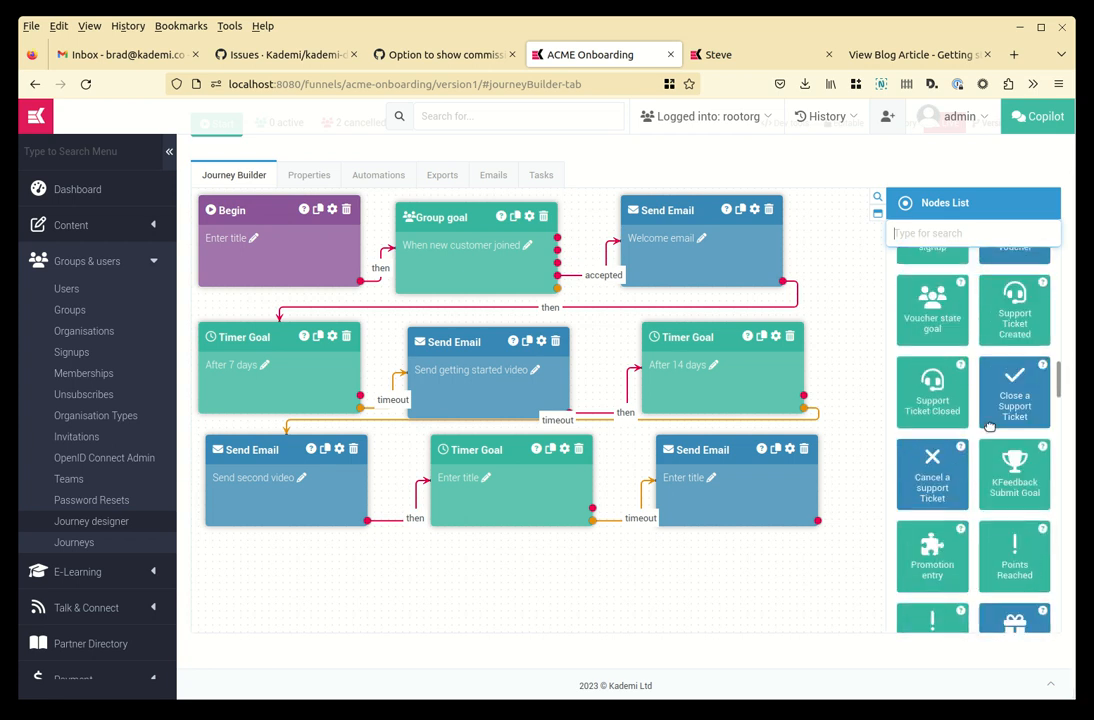
{"action": "scroll", "coordinate": [989, 427], "scroll_direction": "down", "scroll_amount": 3}
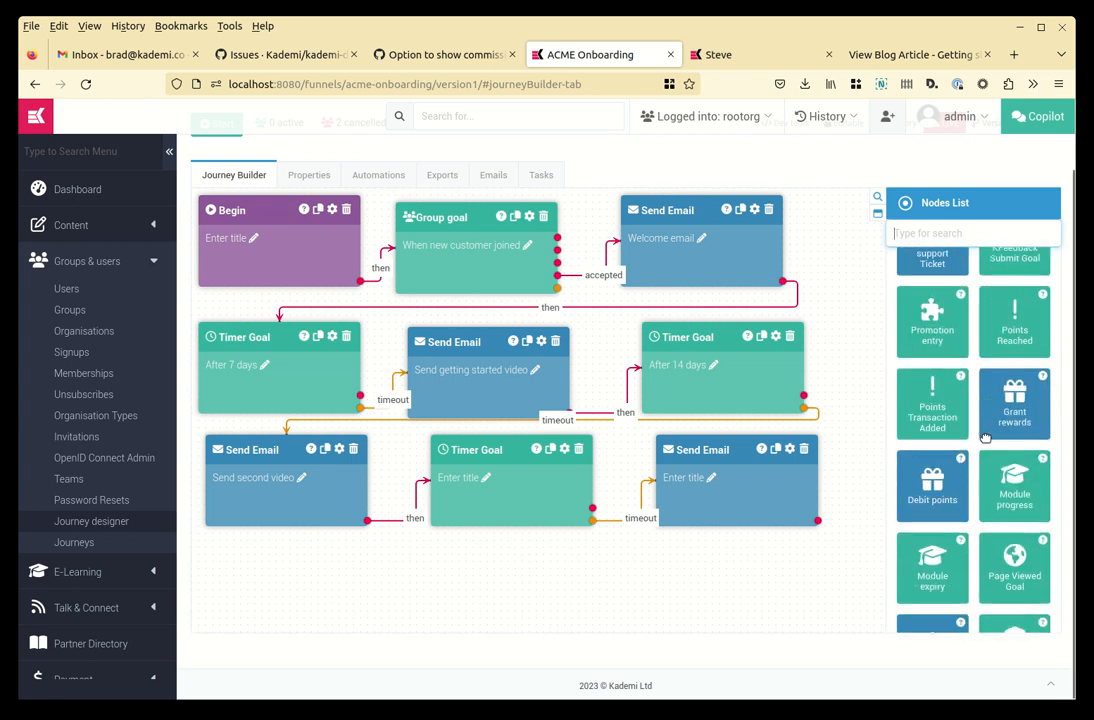
{"action": "scroll", "coordinate": [990, 432], "scroll_direction": "down", "scroll_amount": 3}
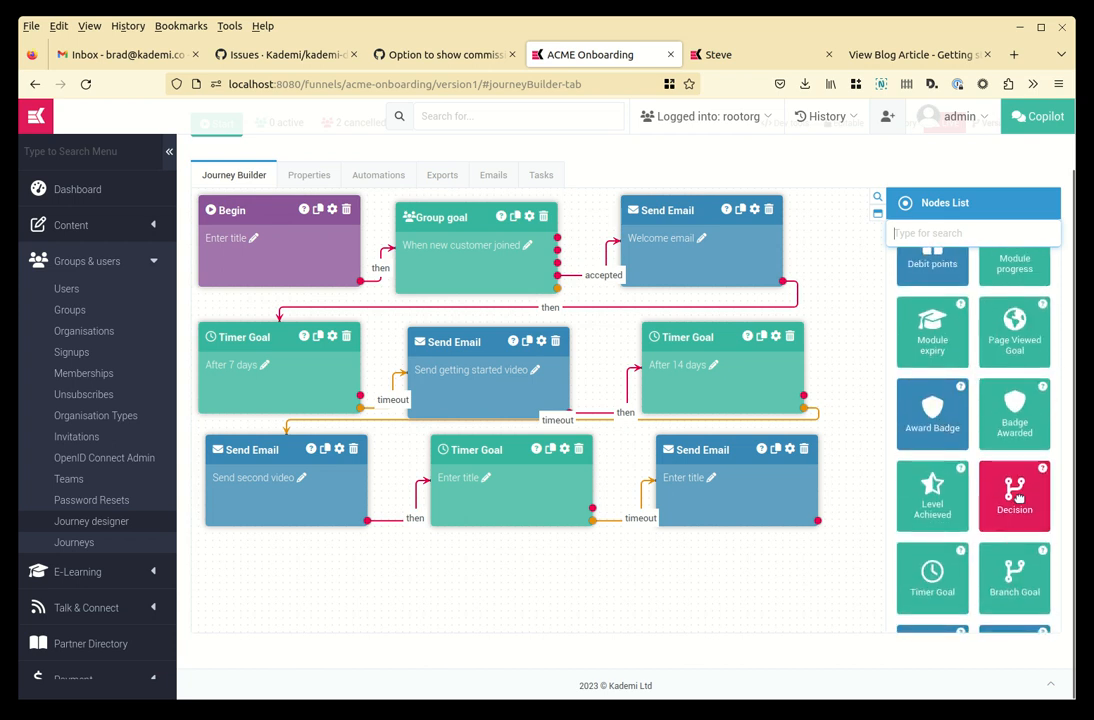
{"action": "scroll", "coordinate": [1012, 497], "scroll_direction": "down", "scroll_amount": 1}
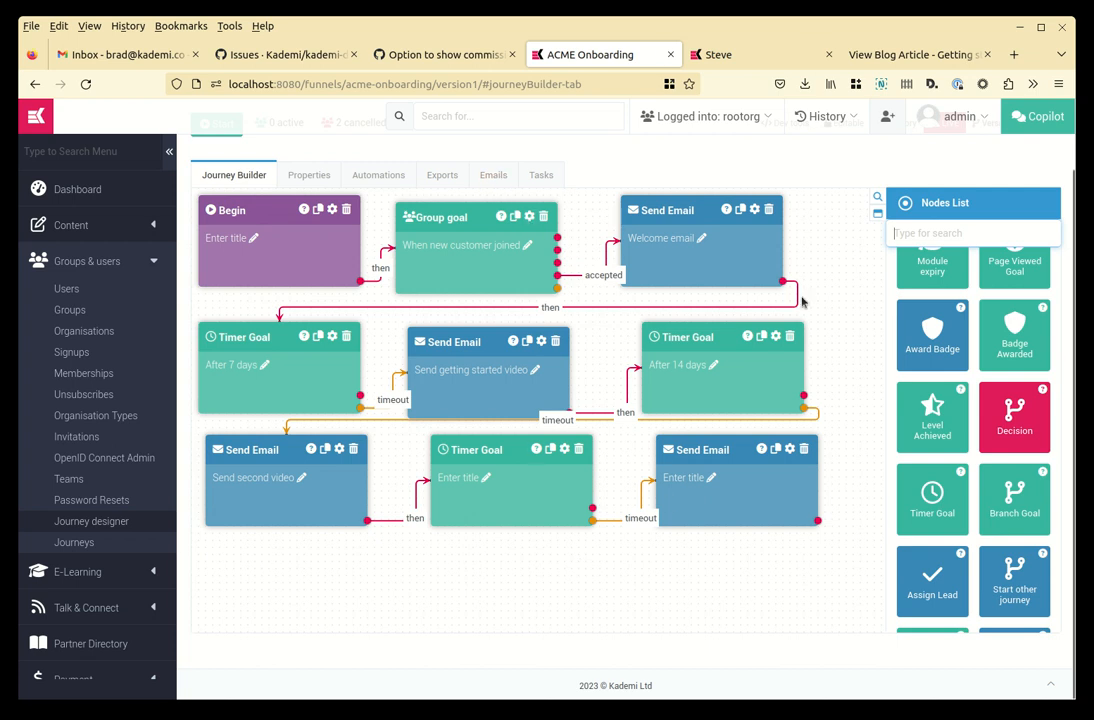
Switch to the test customer's user page and delete their ACME Customers group membership
{"action": "left_click", "coordinate": [735, 56]}
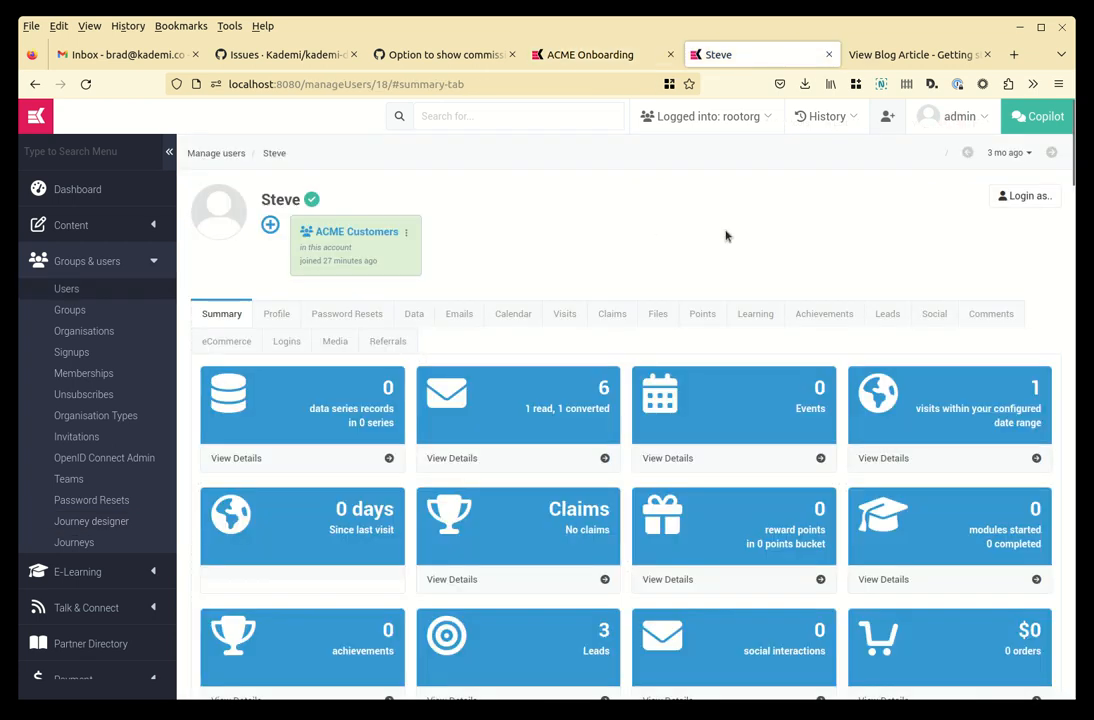
{"action": "left_click", "coordinate": [409, 233]}
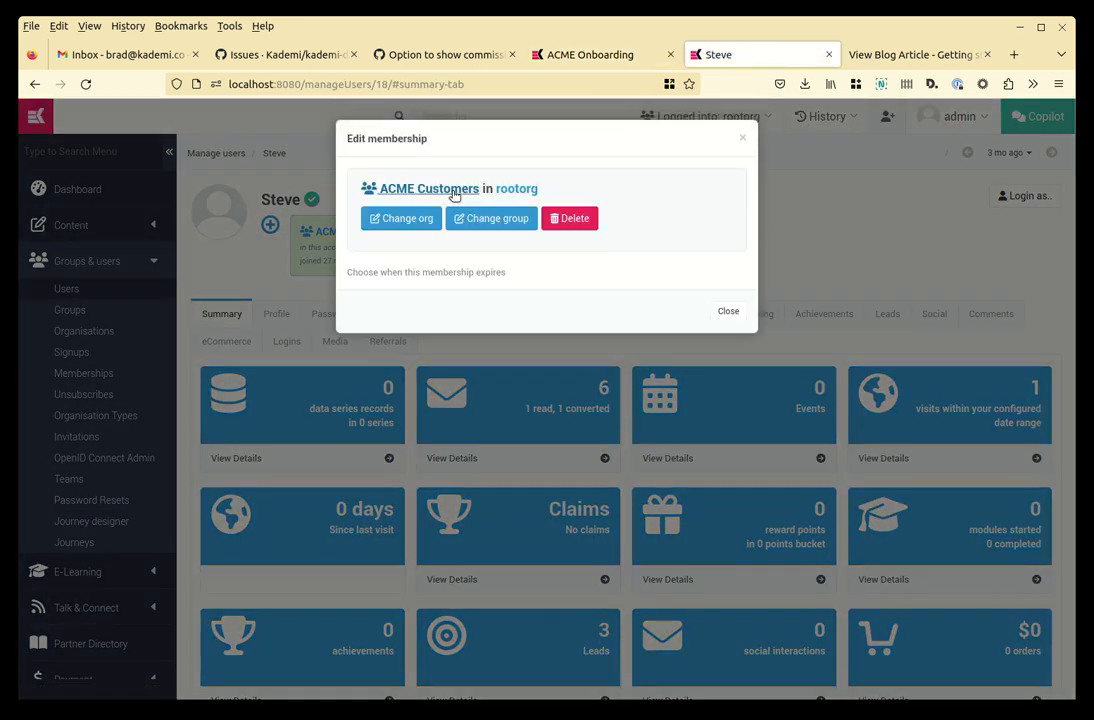
{"action": "left_click", "coordinate": [550, 222]}
{"action": "left_click", "coordinate": [576, 489]}
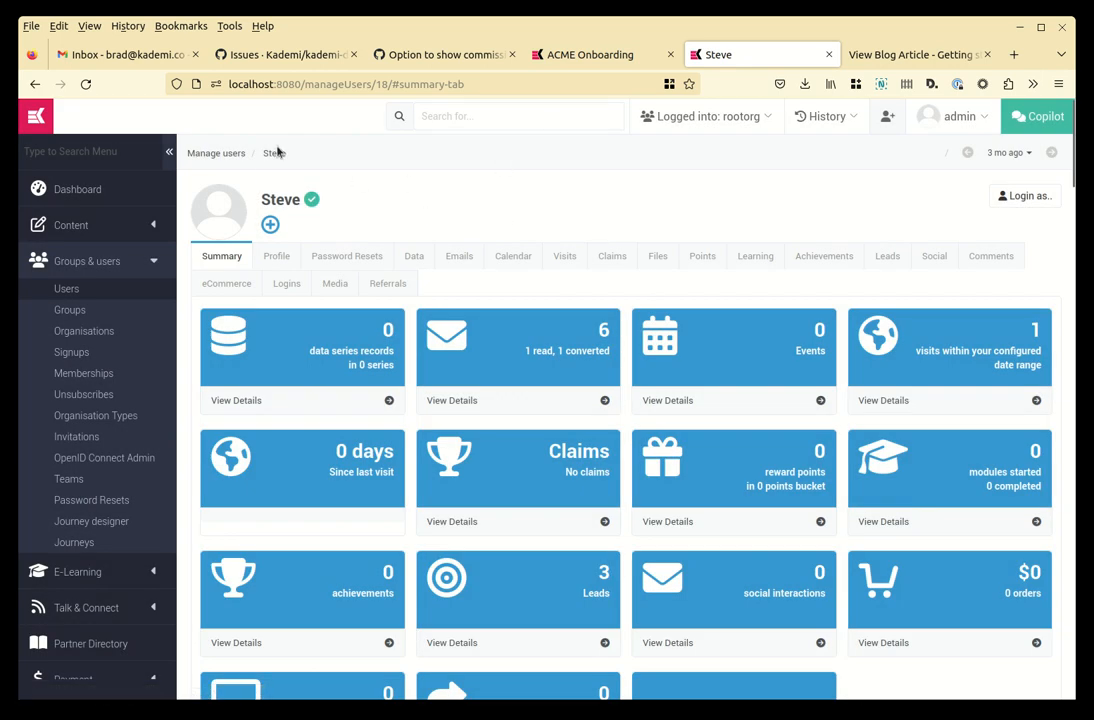
Check which group the journey's "When new customer joined" goal uses, and return to the test customer's user page
{"action": "left_click", "coordinate": [548, 60]}
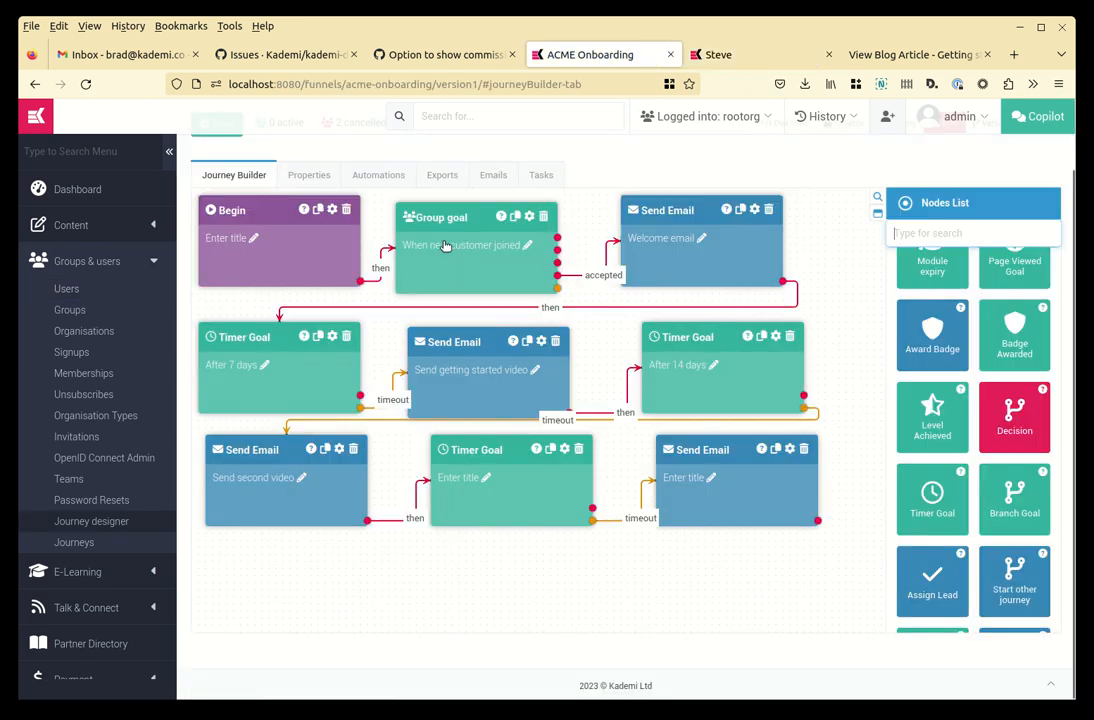
{"action": "left_click", "coordinate": [529, 216]}
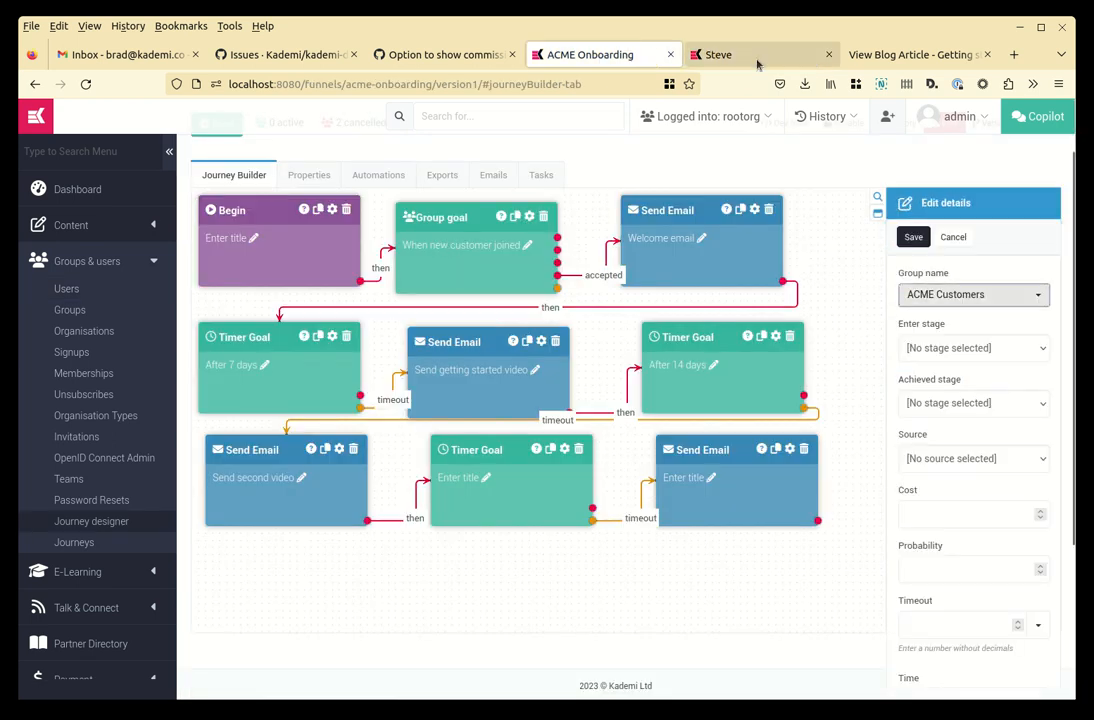
{"action": "left_click", "coordinate": [745, 55]}
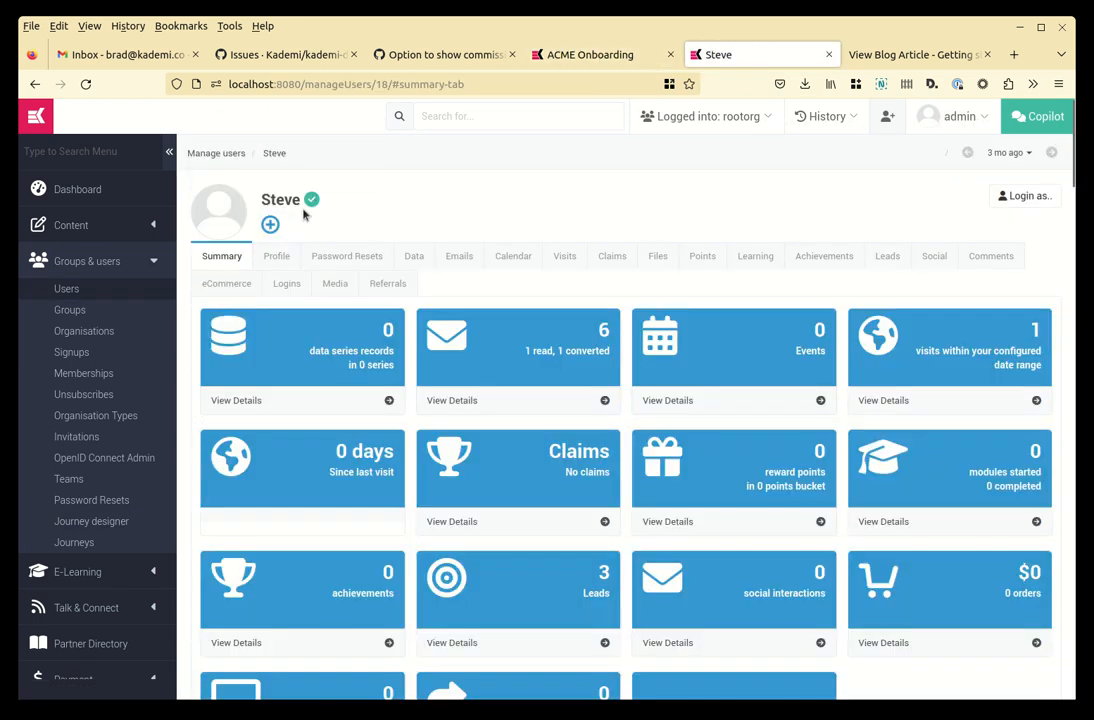
{"action": "left_click", "coordinate": [887, 116]}
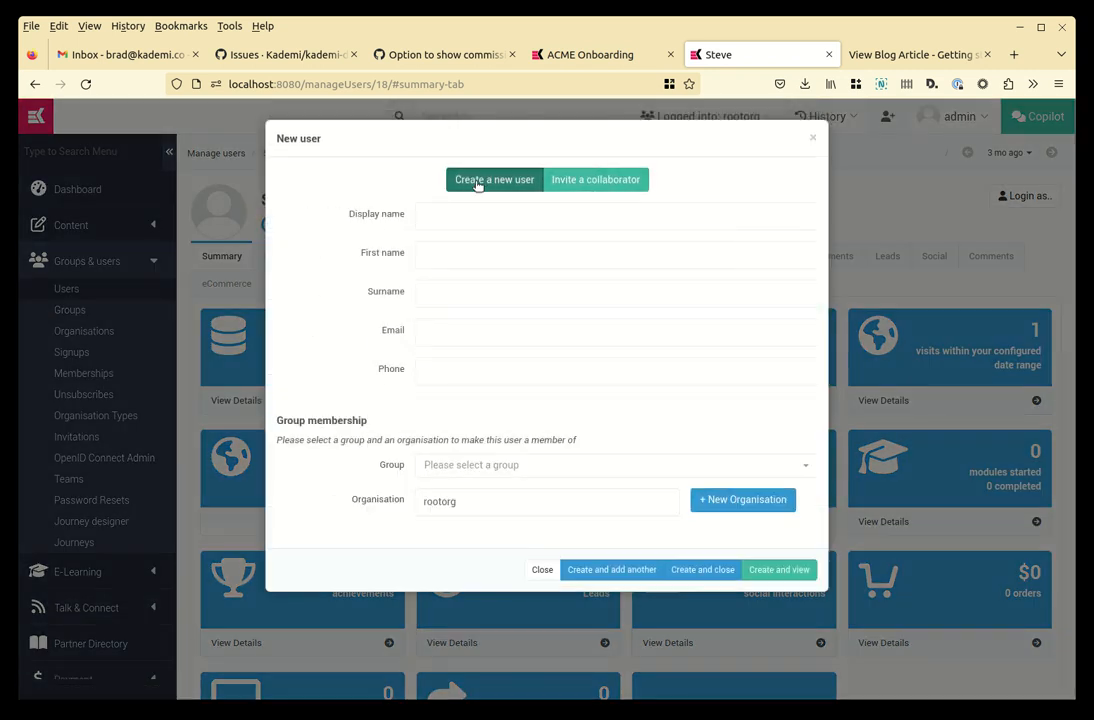
{"action": "left_click", "coordinate": [464, 466]}
{"action": "left_click", "coordinate": [451, 414]}
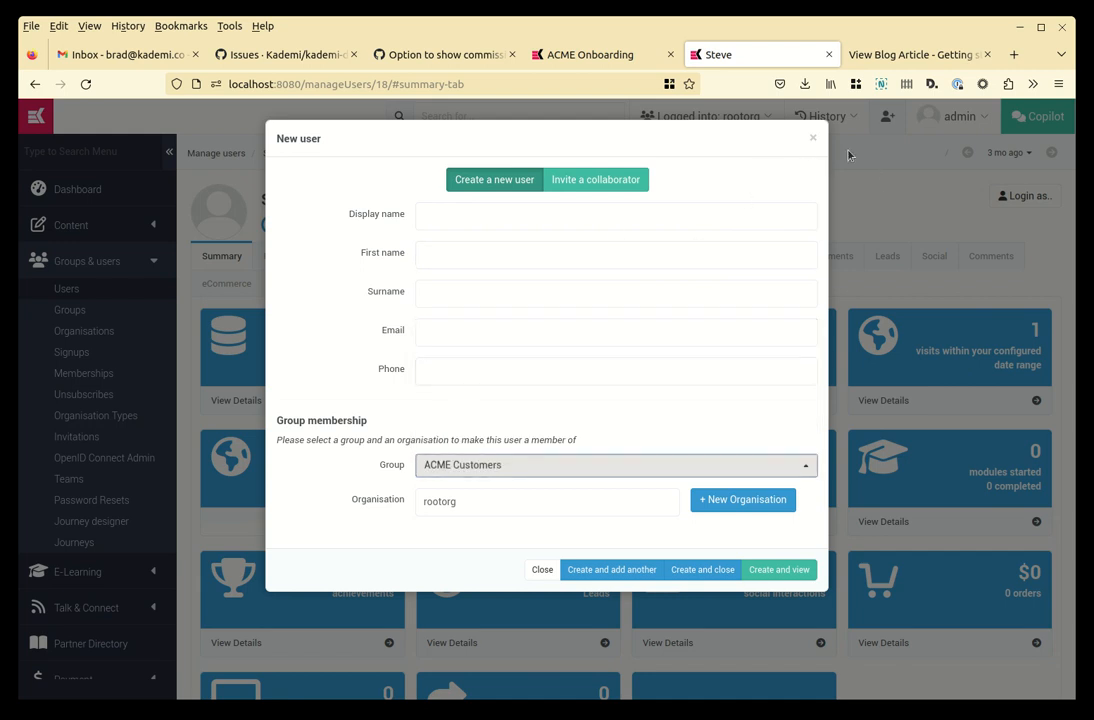
{"action": "left_click", "coordinate": [810, 140]}
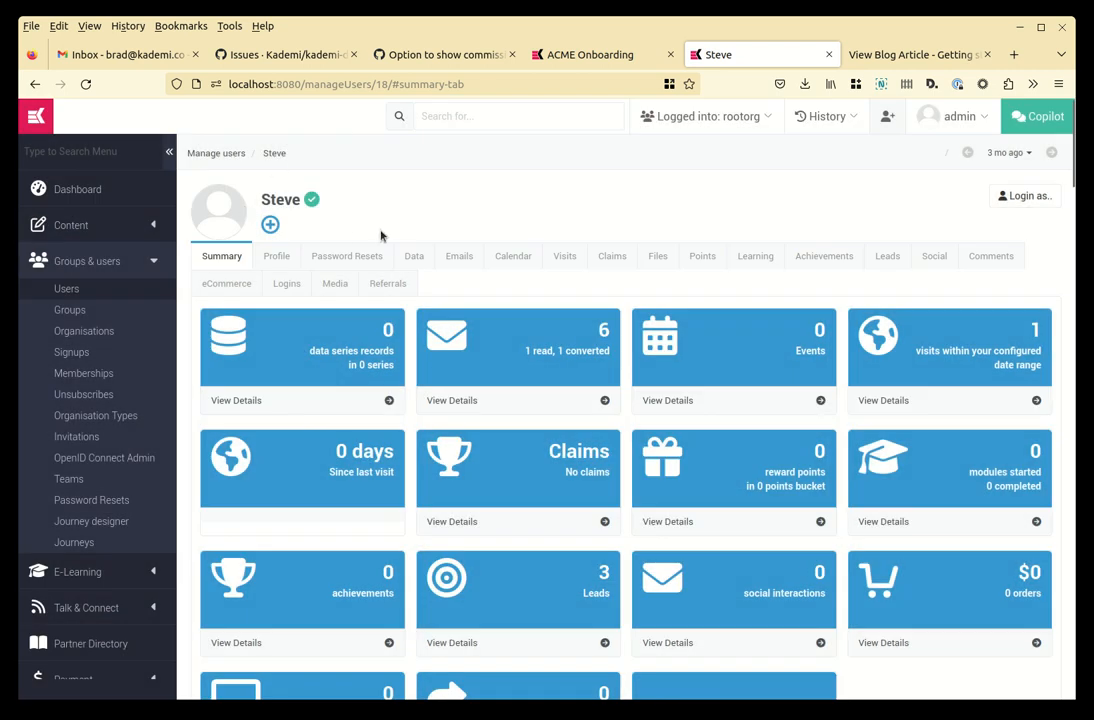
Add the test customer to the ACME Customers group in the rootorg organisation, save the membership and close the dialog
{"action": "left_click", "coordinate": [270, 224]}
{"action": "left_click", "coordinate": [375, 248]}
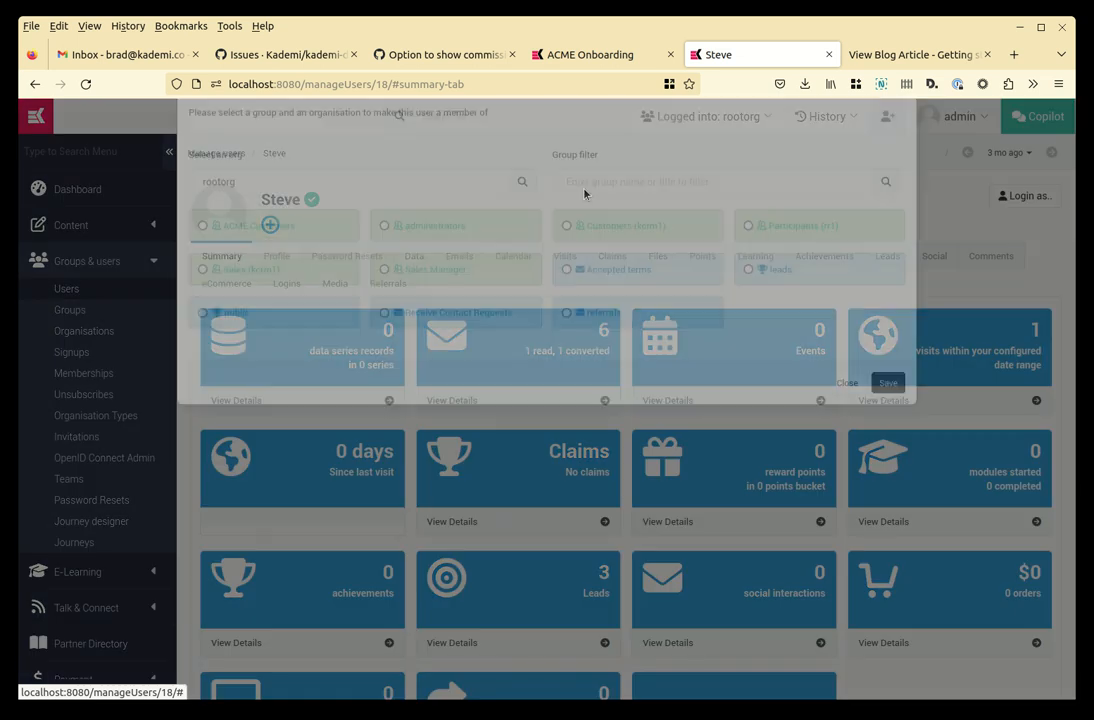
{"action": "left_click", "coordinate": [230, 291]}
{"action": "left_click", "coordinate": [884, 444]}
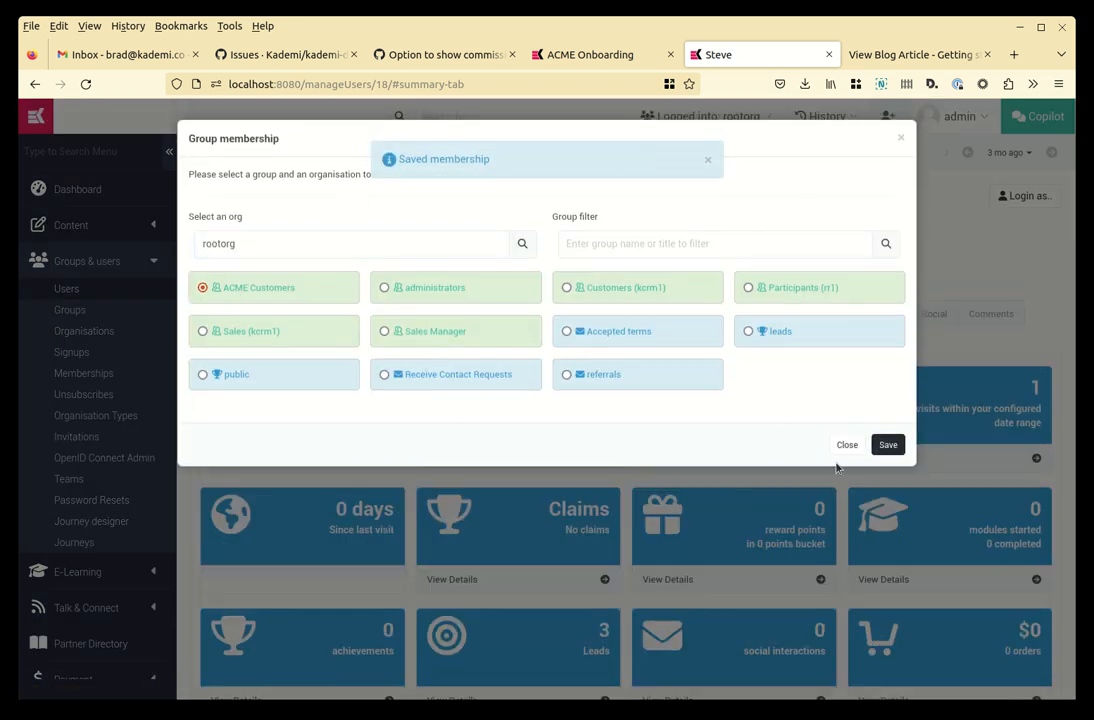
{"action": "left_click", "coordinate": [845, 445]}
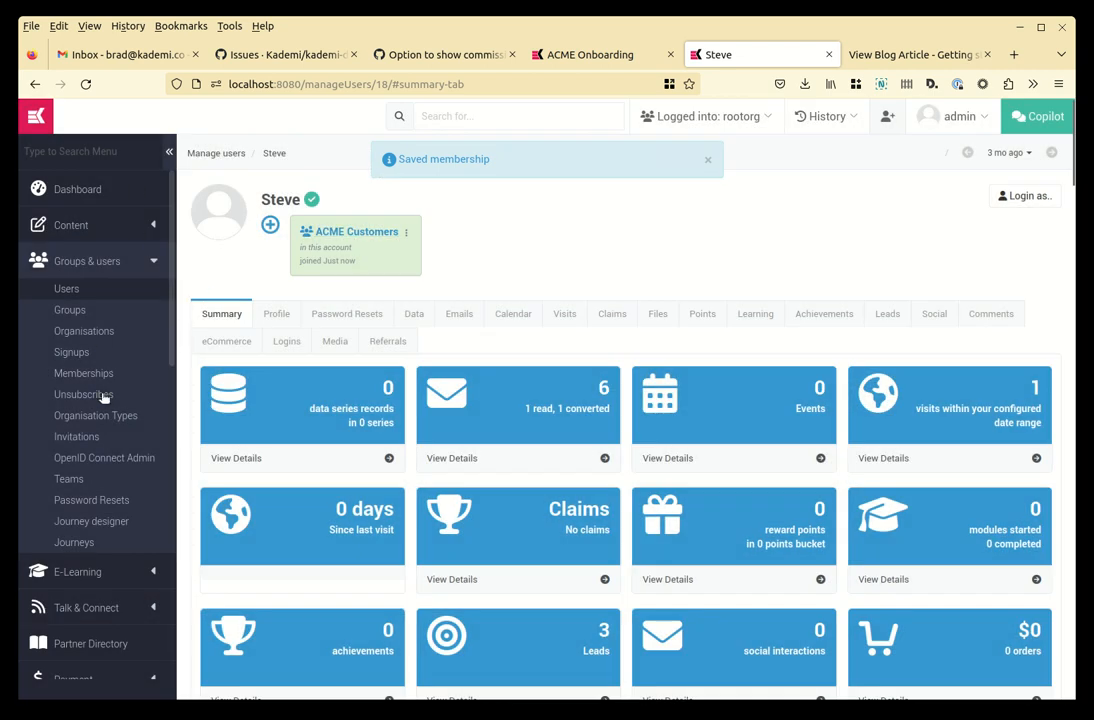
Review the newest ACME Onboarding lead in the customer's leads, including its current goal, timer and sent emails
{"action": "left_click", "coordinate": [880, 315]}
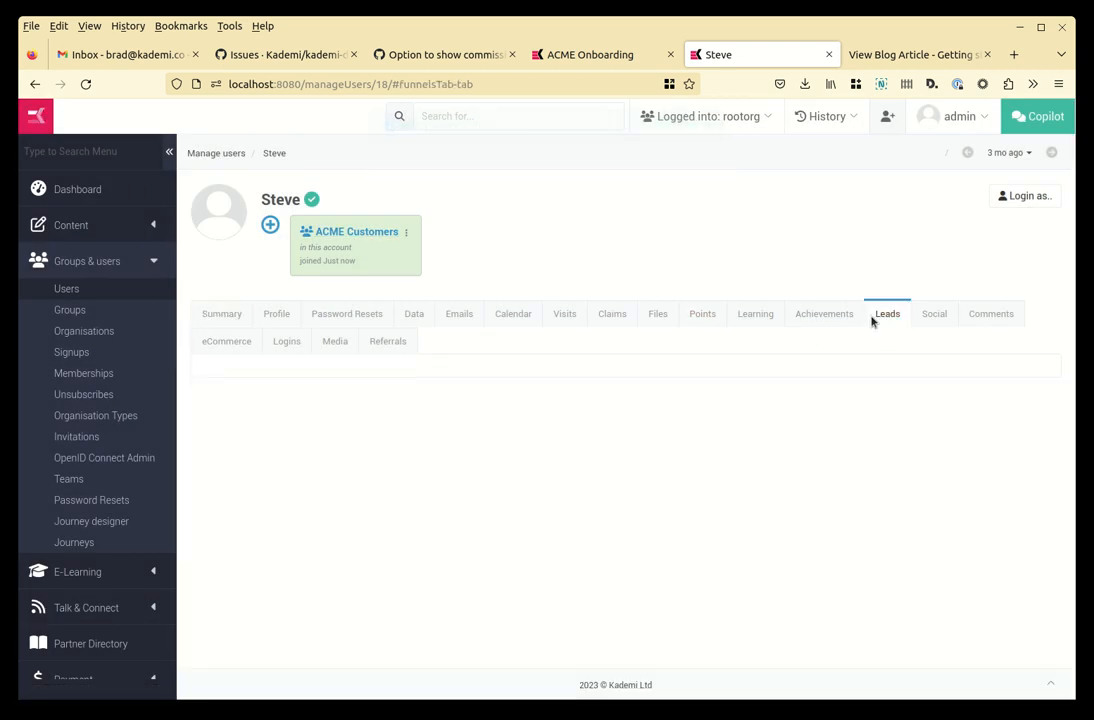
{"action": "scroll", "coordinate": [366, 284], "scroll_direction": "down", "scroll_amount": 3}
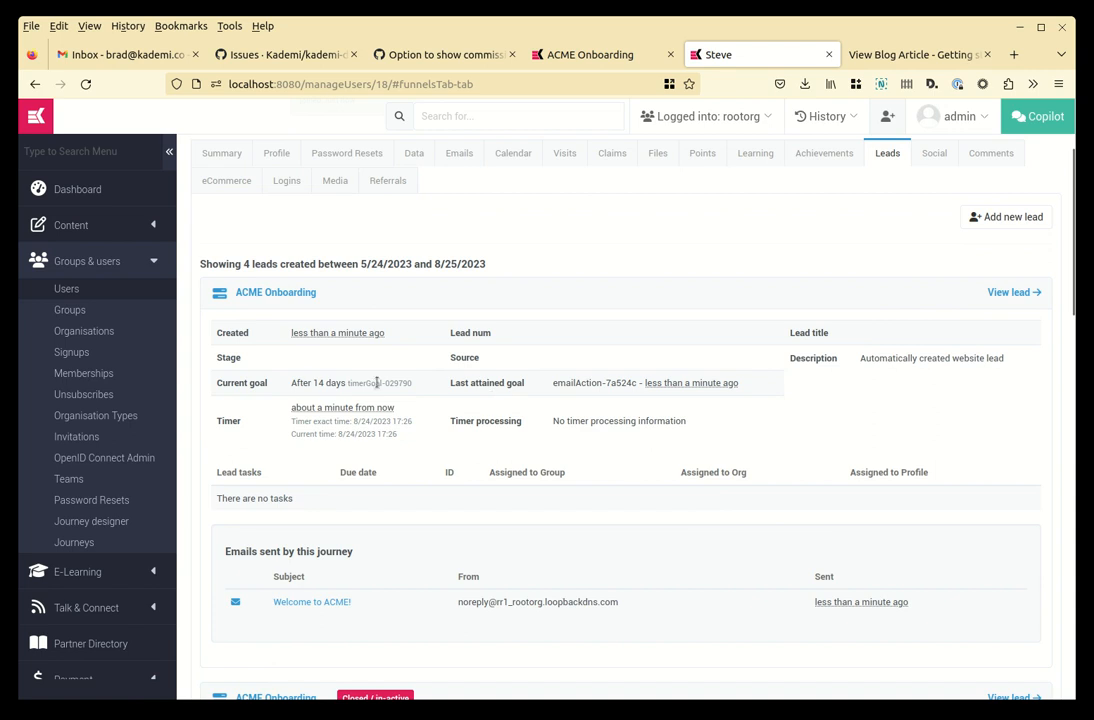
Check the newest ACME Onboarding lead's last attained goal, then open the lead and review its timeline of journey steps and sent emails
{"action": "left_click_drag", "start_coordinate": [451, 384], "coordinate": [678, 380]}
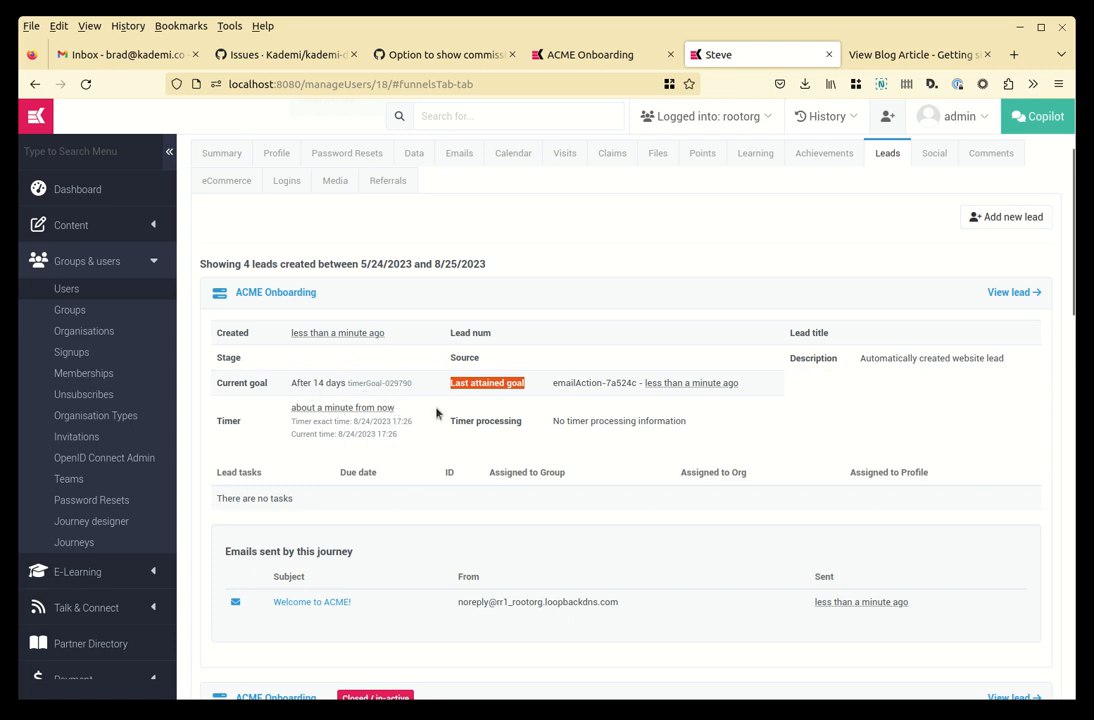
{"action": "scroll", "coordinate": [436, 412], "scroll_direction": "down", "scroll_amount": 2}
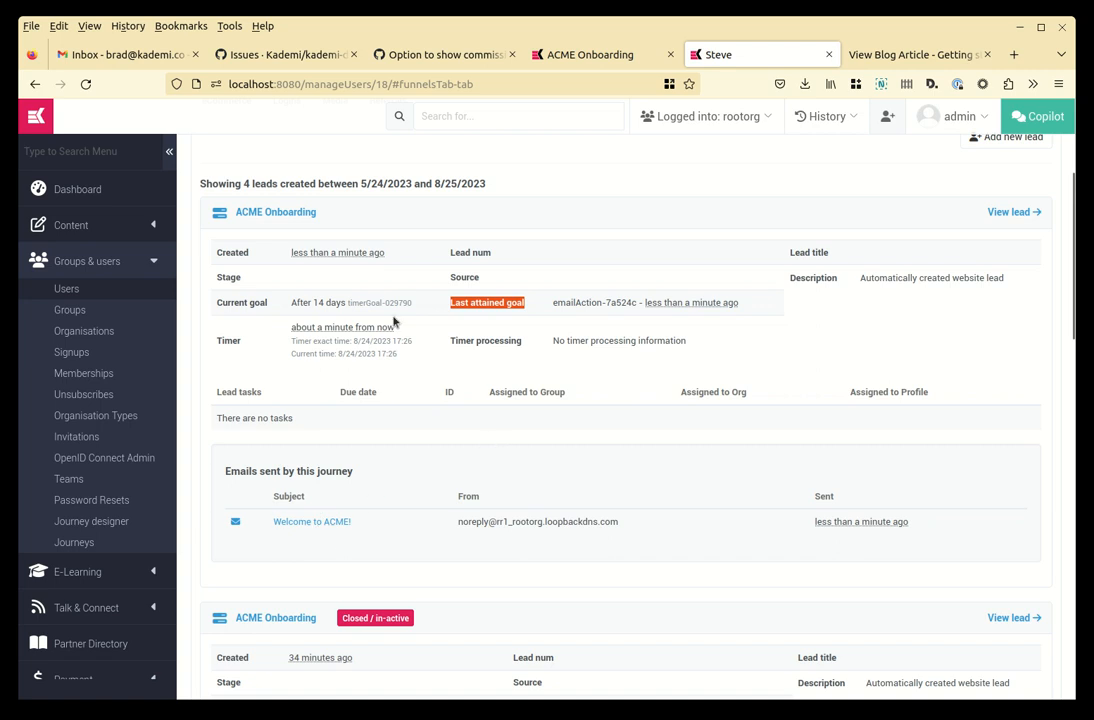
{"action": "left_click", "coordinate": [1001, 220]}
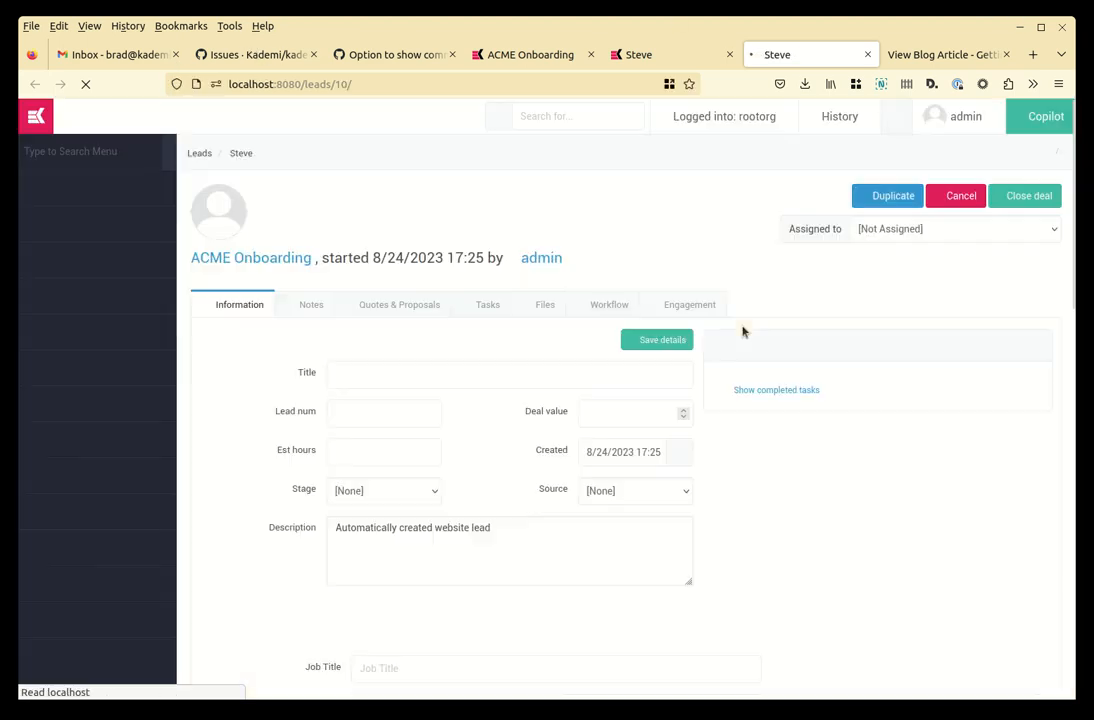
{"action": "scroll", "coordinate": [645, 300], "scroll_direction": "down", "scroll_amount": 3}
{"action": "scroll", "coordinate": [652, 317], "scroll_direction": "up", "scroll_amount": 3}
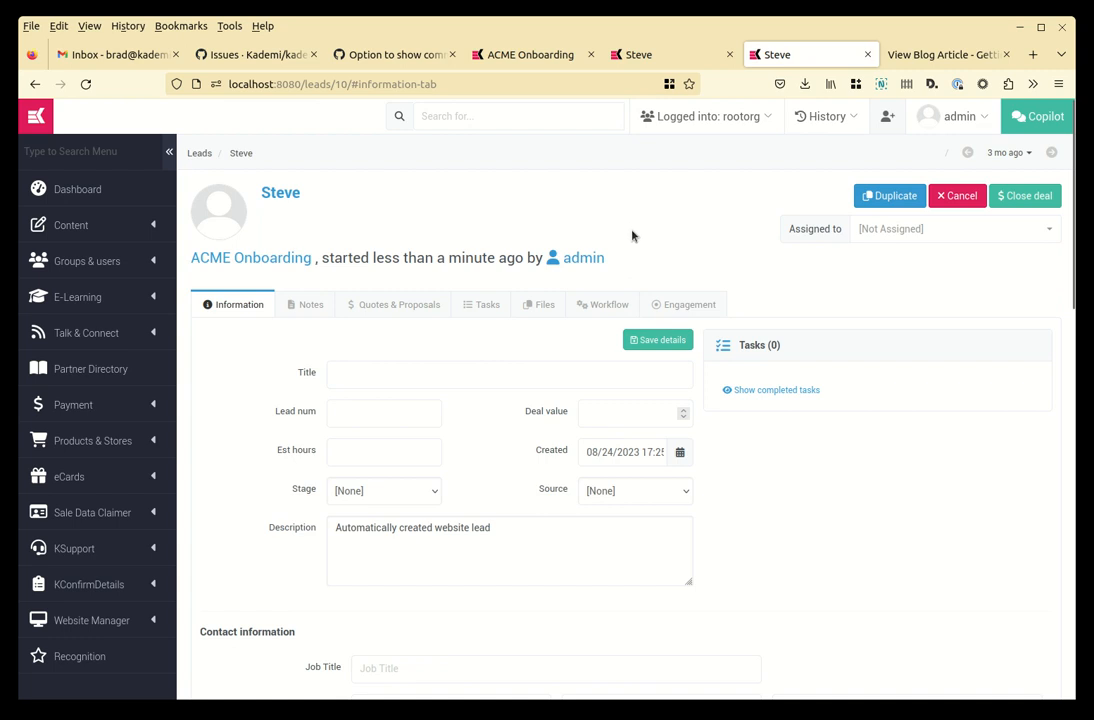
{"action": "scroll", "coordinate": [632, 235], "scroll_direction": "down", "scroll_amount": 10}
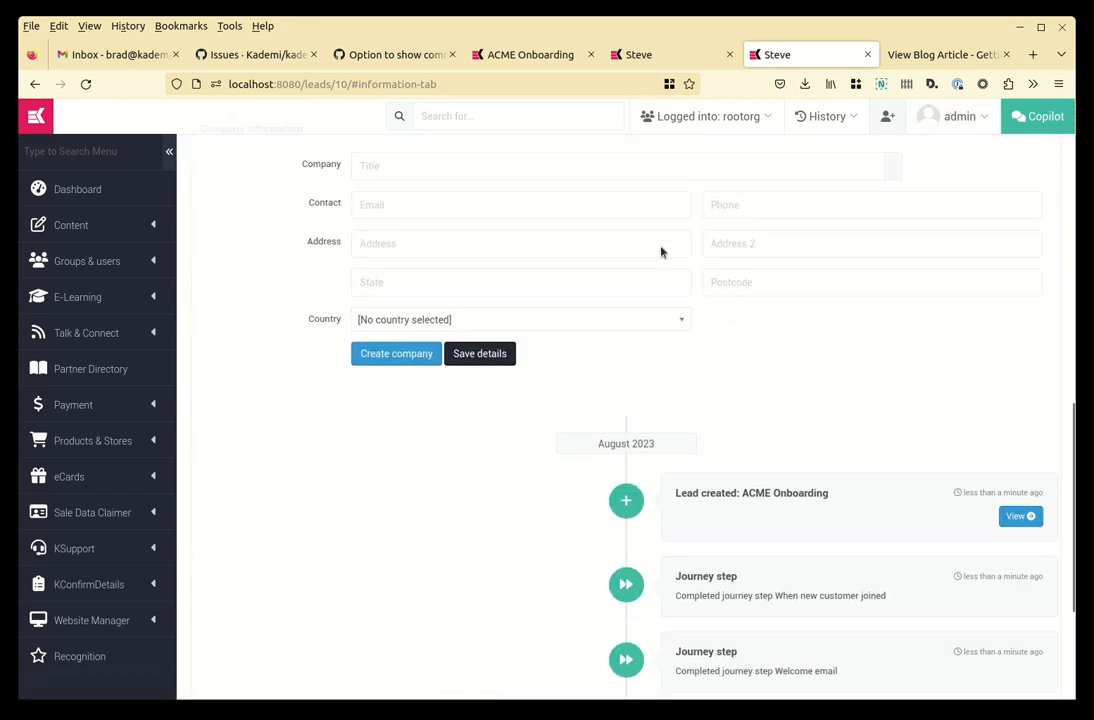
{"action": "scroll", "coordinate": [660, 260], "scroll_direction": "down", "scroll_amount": 3}
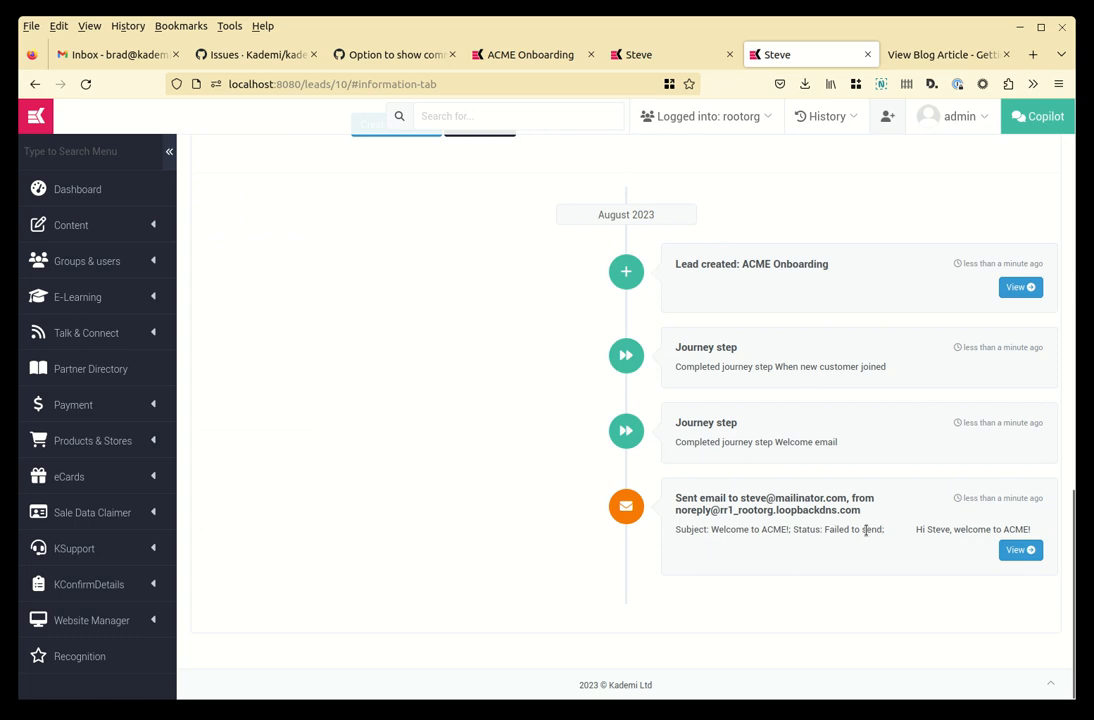
{"action": "scroll", "coordinate": [866, 530], "scroll_direction": "up", "scroll_amount": 15}
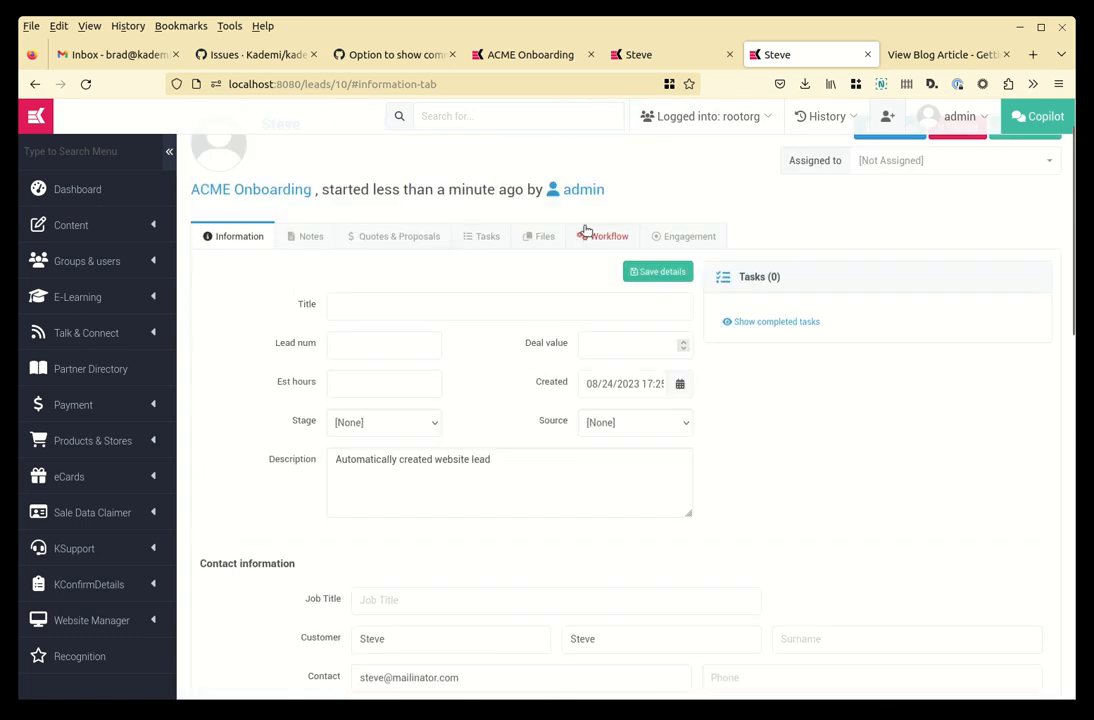
Open the lead's workflow and examine its current timer goal and the automation controls
{"action": "left_click", "coordinate": [605, 237]}
{"action": "scroll", "coordinate": [212, 436], "scroll_direction": "down", "scroll_amount": 2}
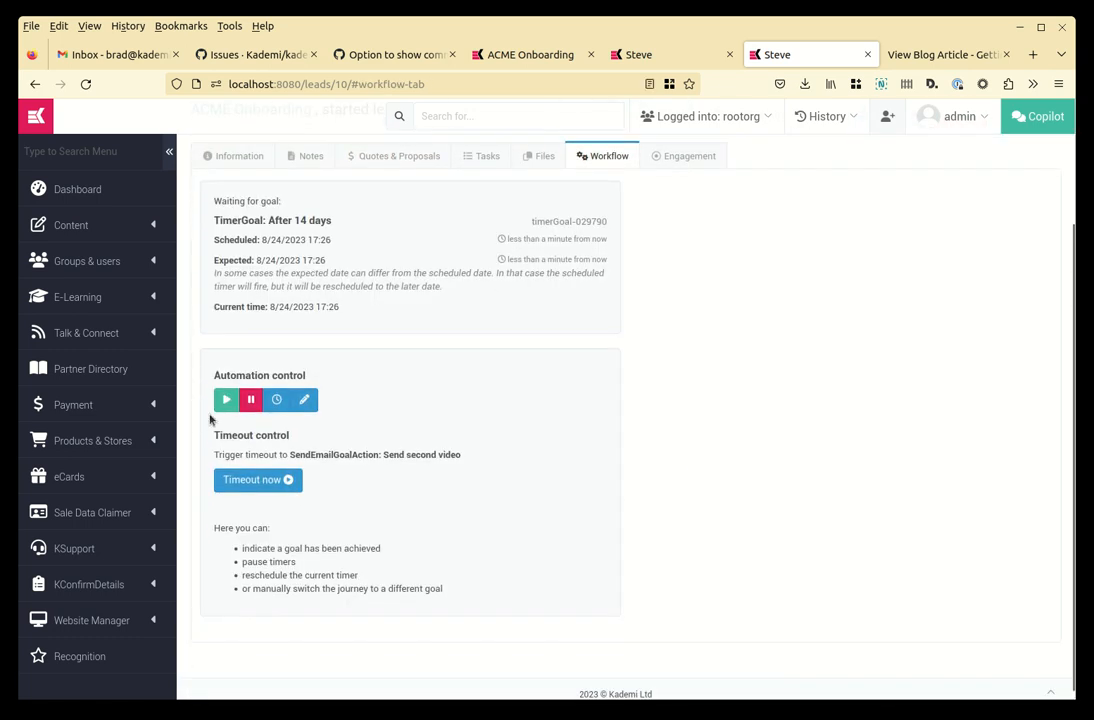
{"action": "left_click", "coordinate": [226, 399]}
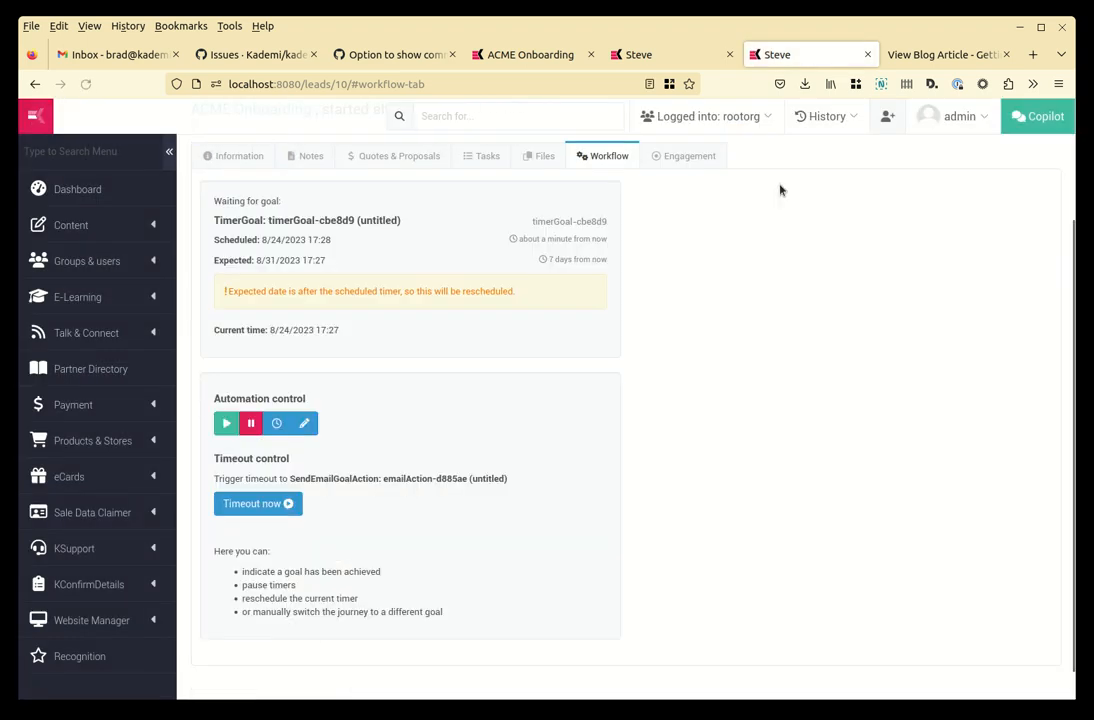
Open the "Catching your first road-runner" email from the lead's information timeline, check its details and close it
{"action": "left_click", "coordinate": [236, 156]}
{"action": "scroll", "coordinate": [812, 382], "scroll_direction": "down", "scroll_amount": 15}
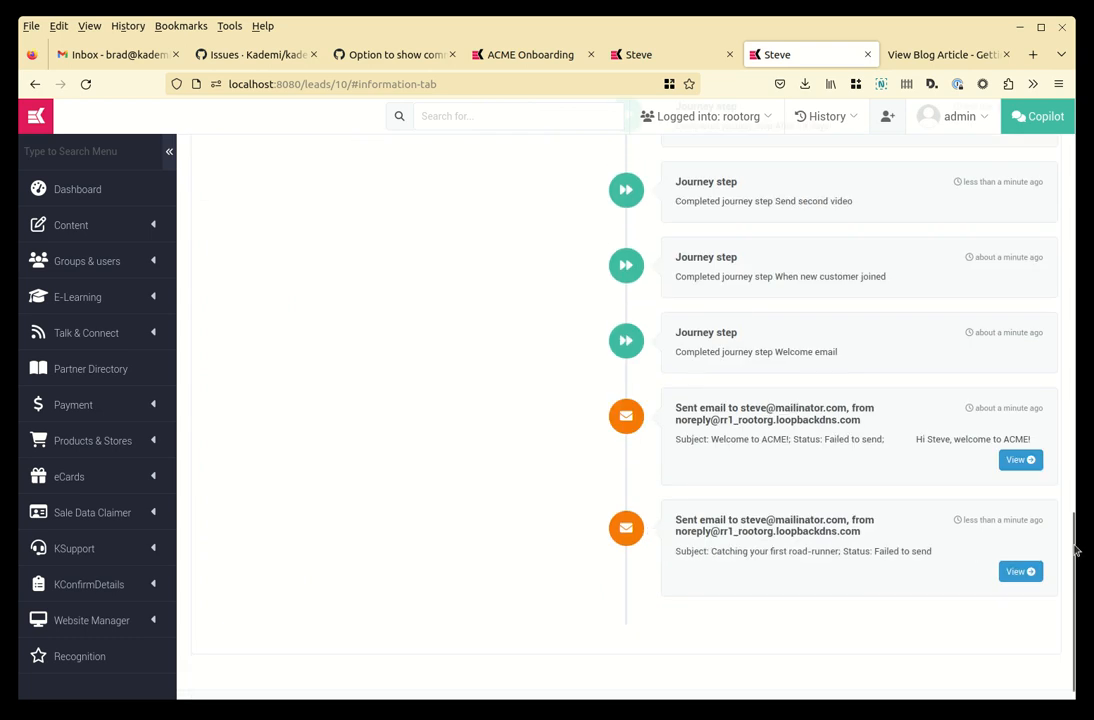
{"action": "left_click", "coordinate": [1012, 572]}
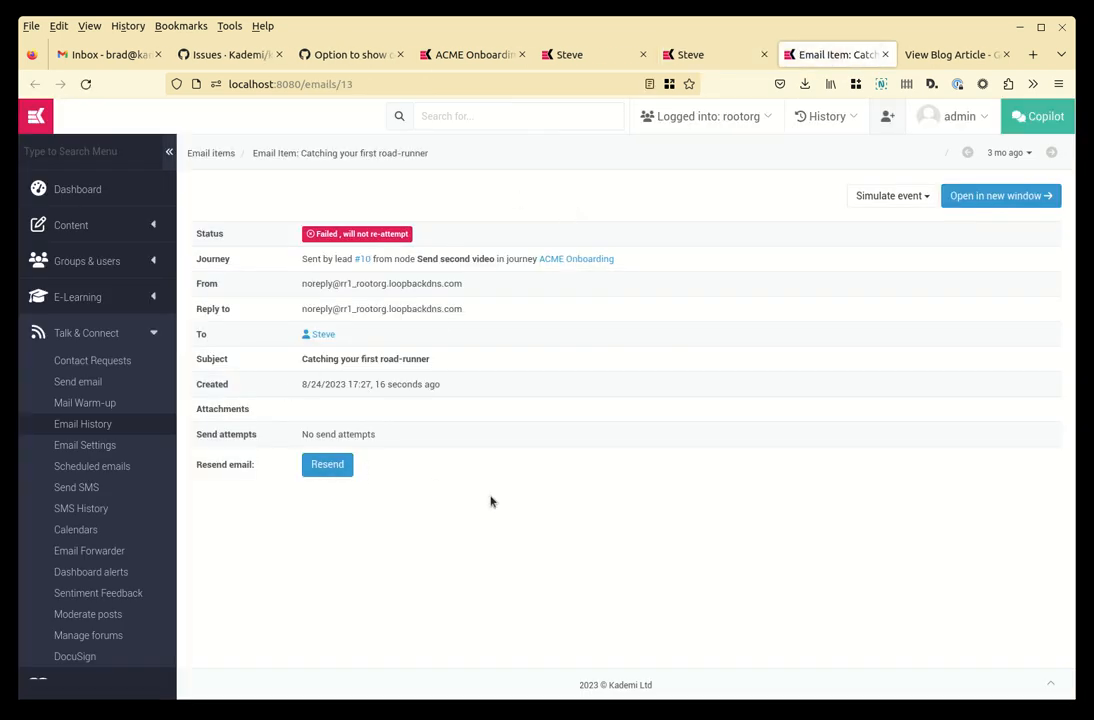
{"action": "triple_click", "coordinate": [366, 357]}
{"action": "left_click", "coordinate": [480, 315]}
{"action": "left_click", "coordinate": [886, 55]}
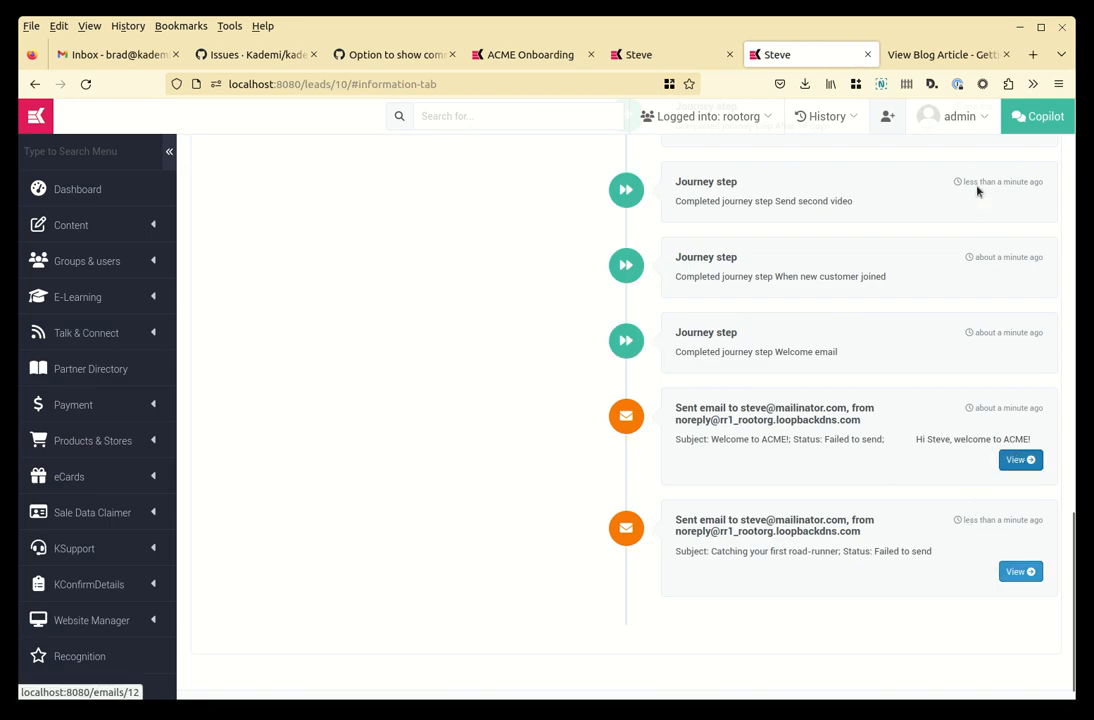
Open the "Welcome to ACME!" email from the lead's timeline, read its message content and close it
{"action": "left_click", "coordinate": [842, 62]}
{"action": "scroll", "coordinate": [479, 436], "scroll_direction": "down", "scroll_amount": 3}
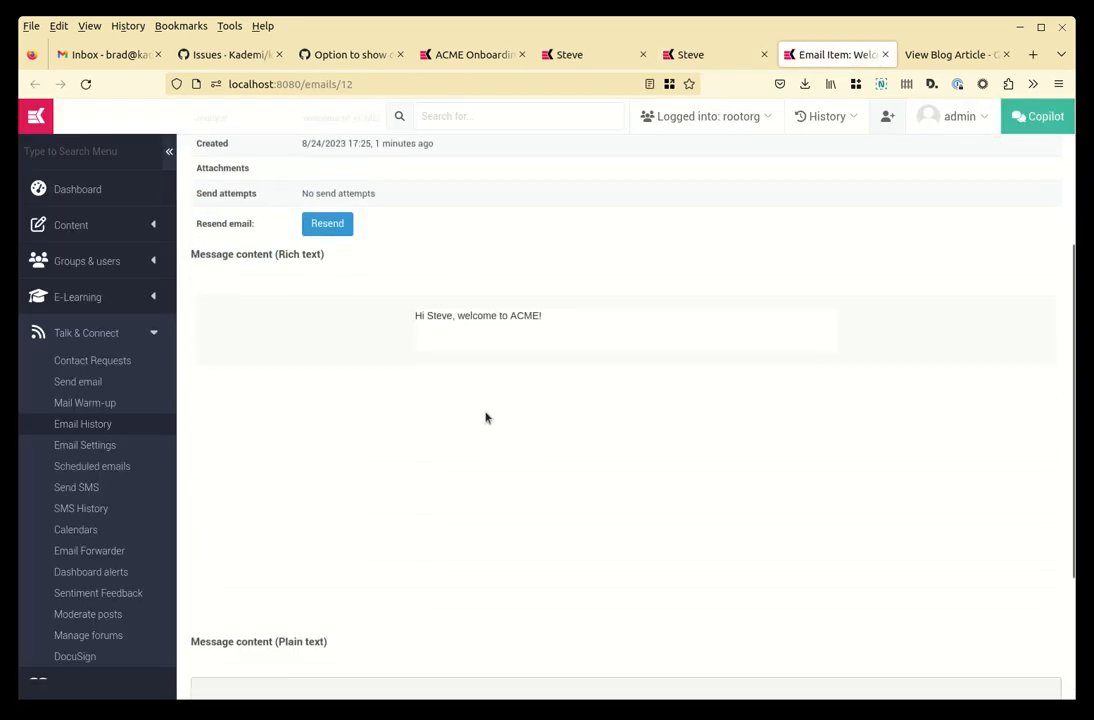
{"action": "left_click_drag", "start_coordinate": [416, 315], "coordinate": [573, 331]}
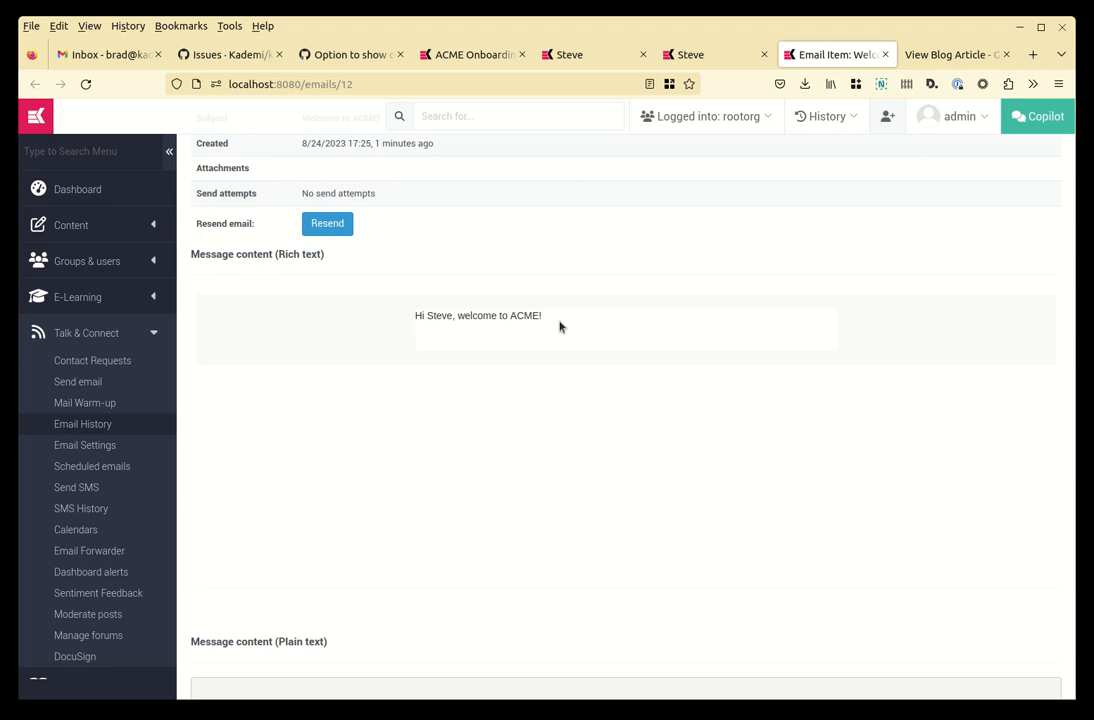
{"action": "scroll", "coordinate": [560, 326], "scroll_direction": "up", "scroll_amount": 5}
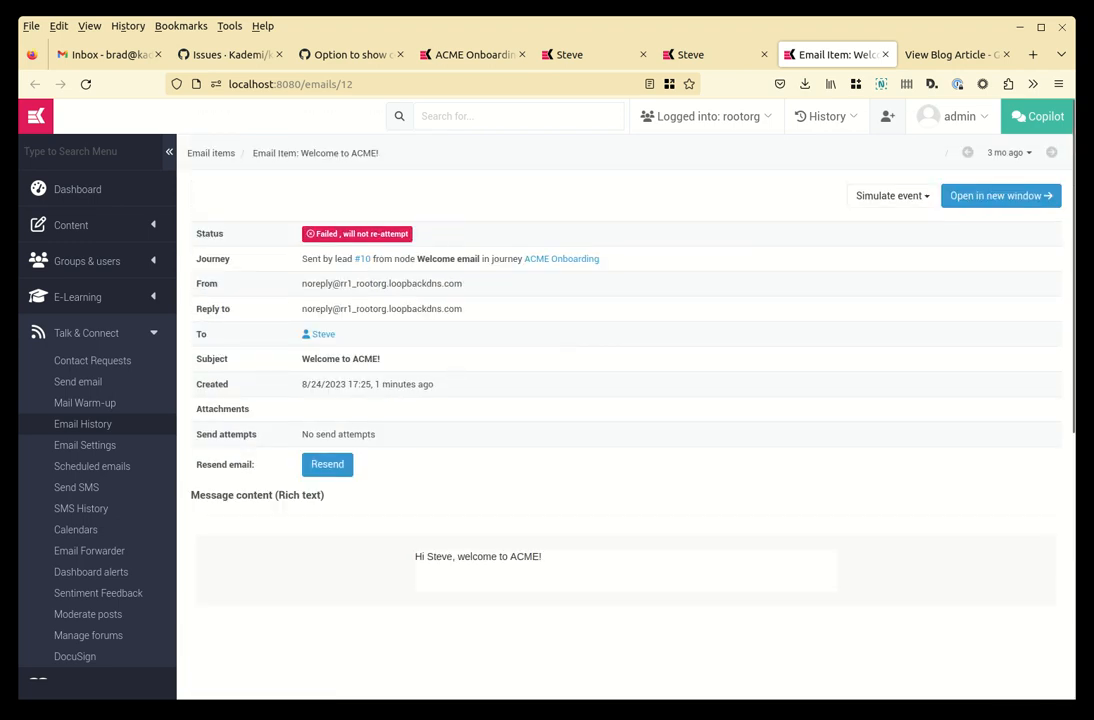
{"action": "left_click", "coordinate": [888, 54]}
View the "Getting started with ACME" blog article and return to the ACME Onboarding journey in the journey builder
{"action": "scroll", "coordinate": [660, 360], "scroll_direction": "up", "scroll_amount": 4}
{"action": "scroll", "coordinate": [630, 345], "scroll_direction": "up", "scroll_amount": 6}
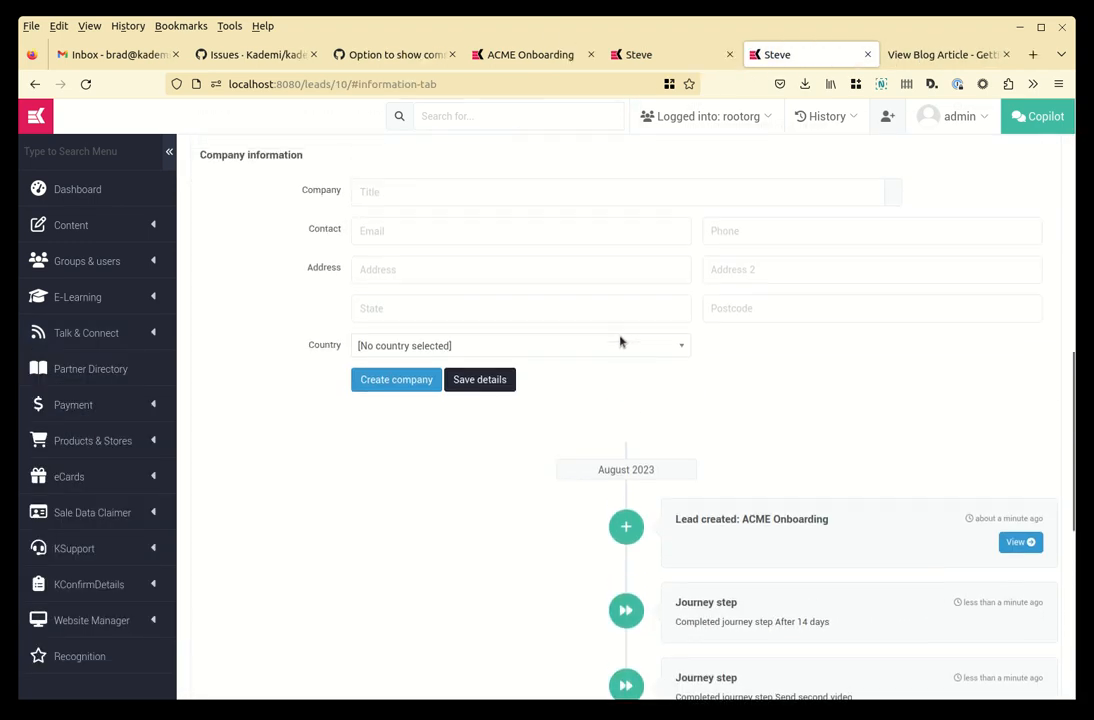
{"action": "left_click", "coordinate": [932, 54]}
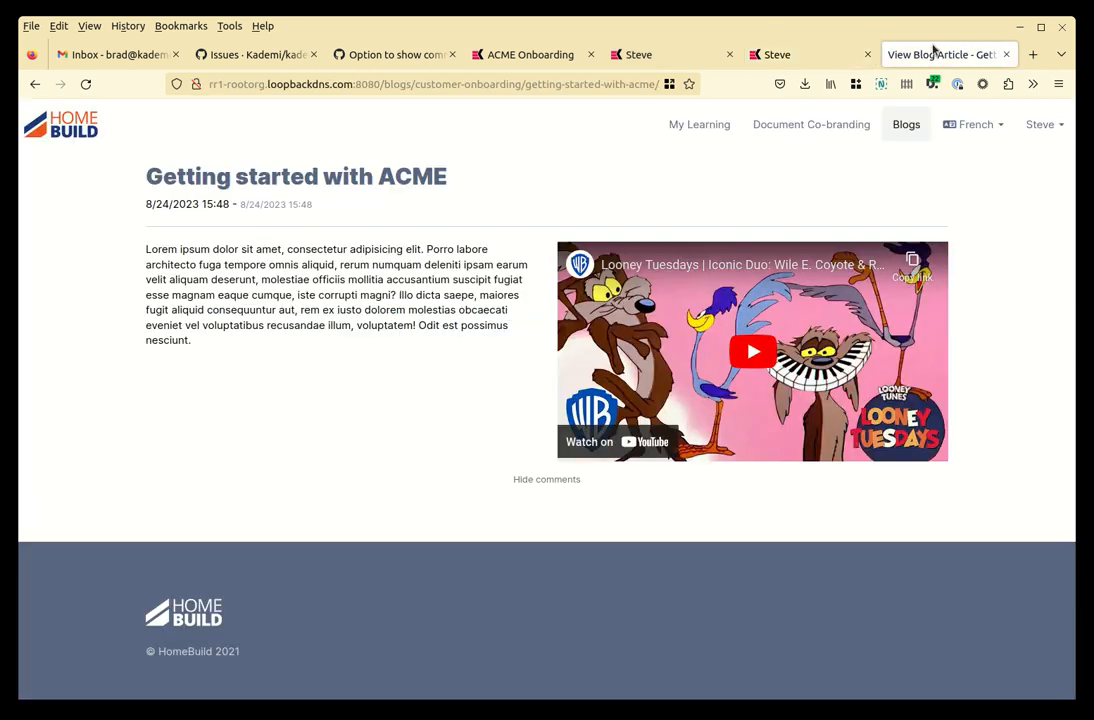
{"action": "left_click", "coordinate": [803, 56]}
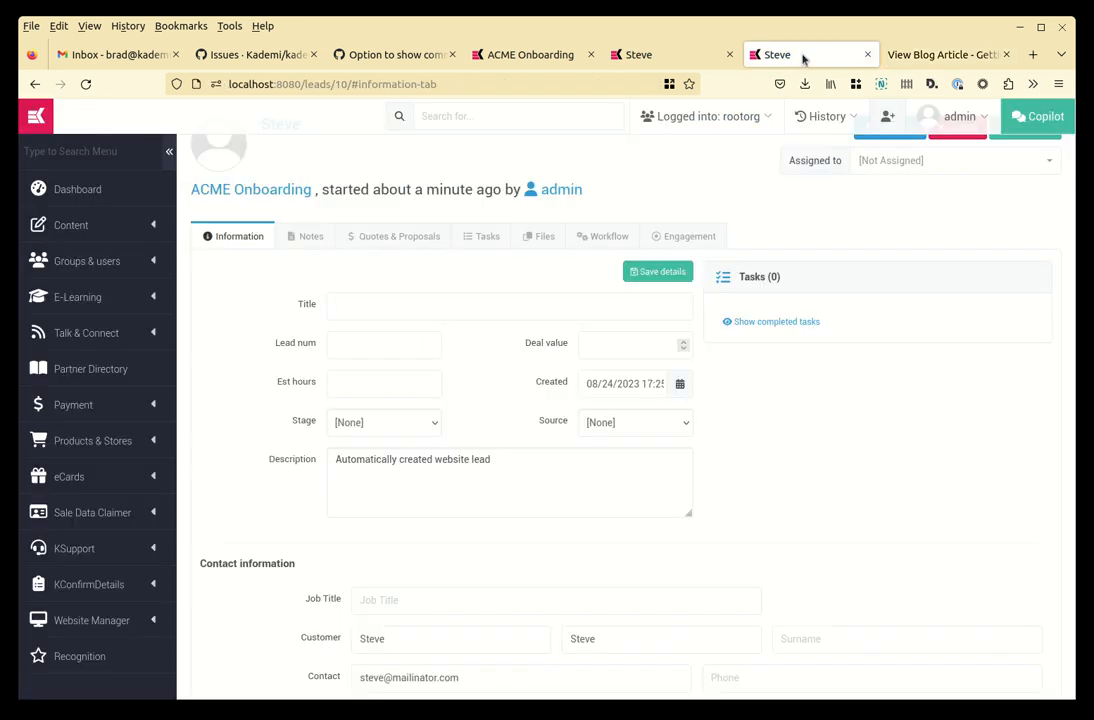
{"action": "left_click", "coordinate": [638, 54]}
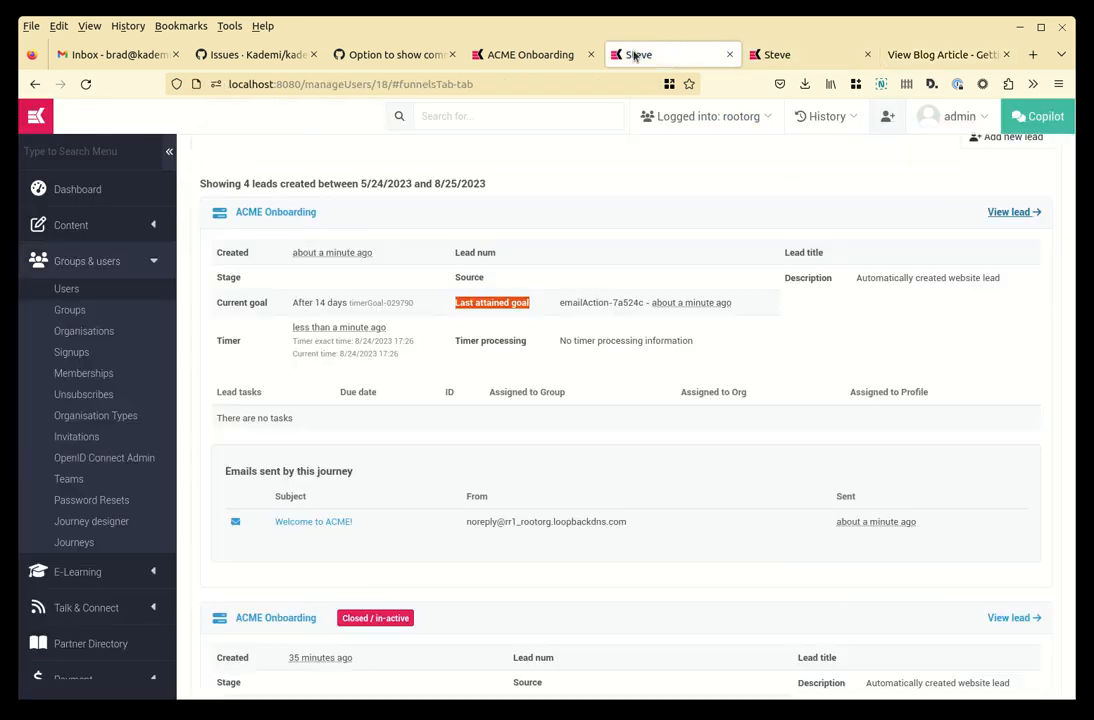
{"action": "left_click", "coordinate": [490, 56]}
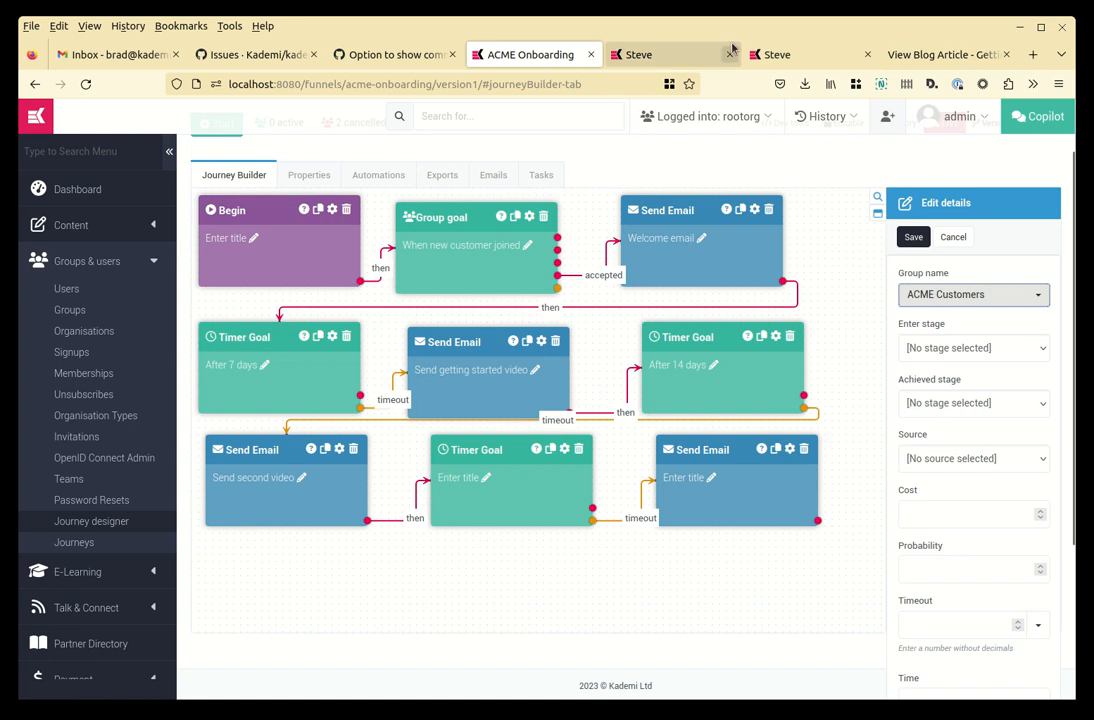